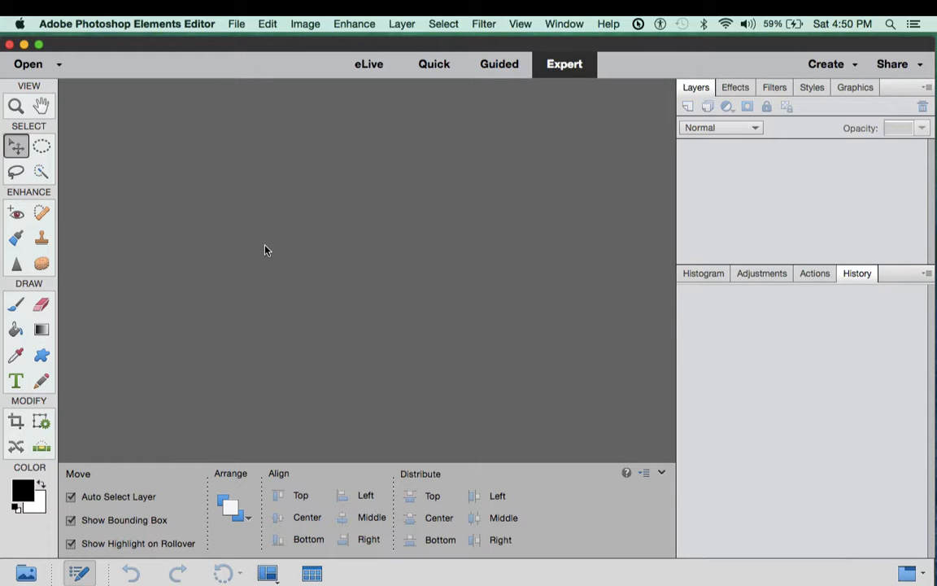
Create a blank 800 x 800 pixel RGB file at 300 pixels/inch with transparent background, named "transparent" plus the author's surname
left_click(237, 24)
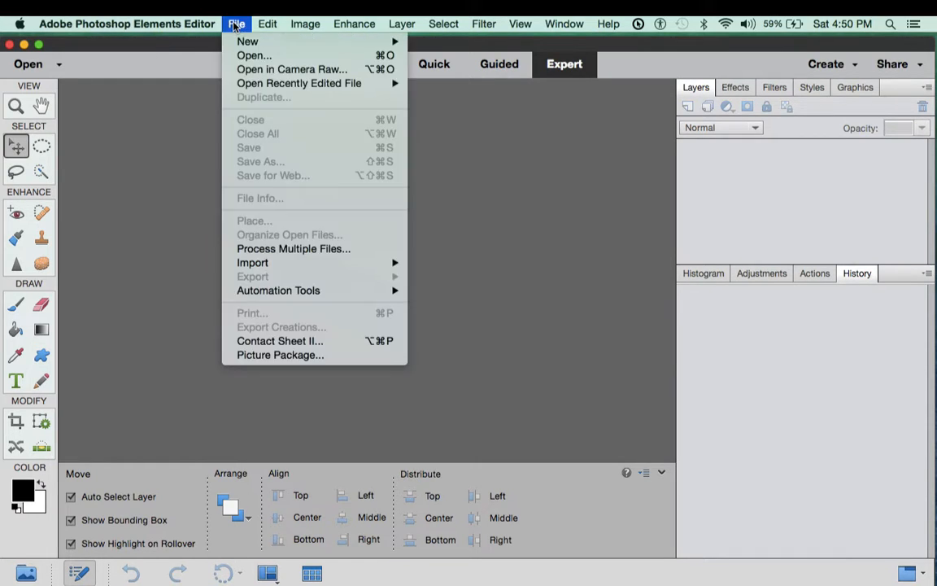
mouse_move(246, 43)
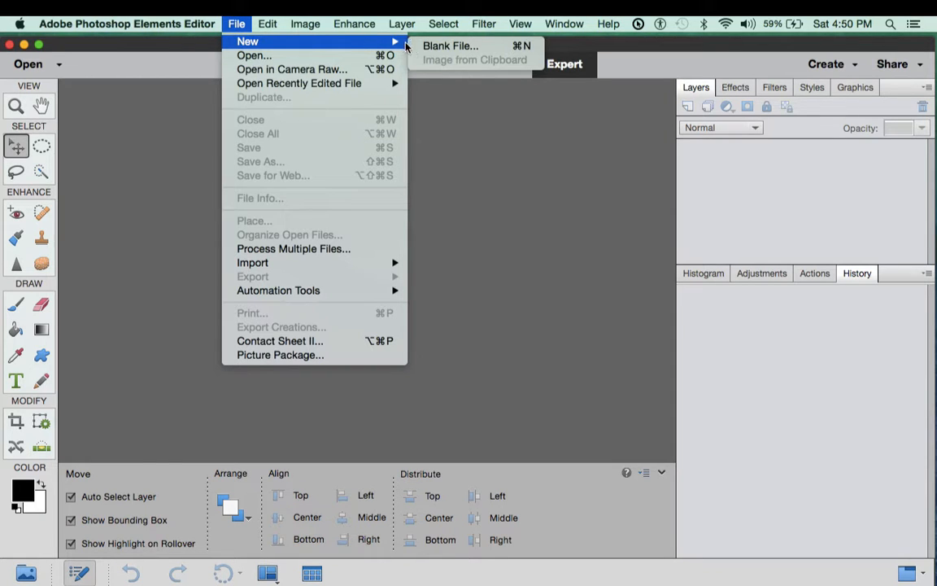
left_click(431, 46)
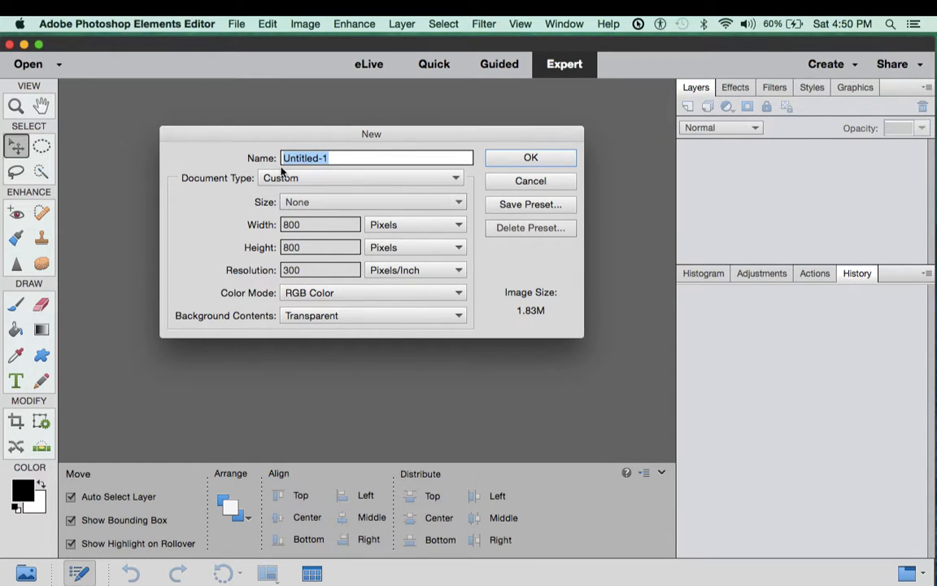
type("transparent Frost")
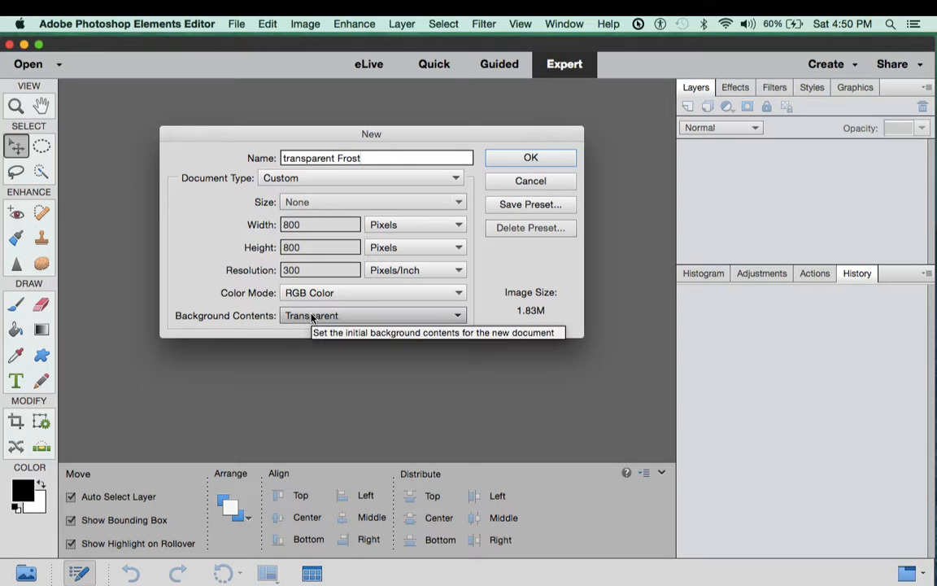
left_click(529, 158)
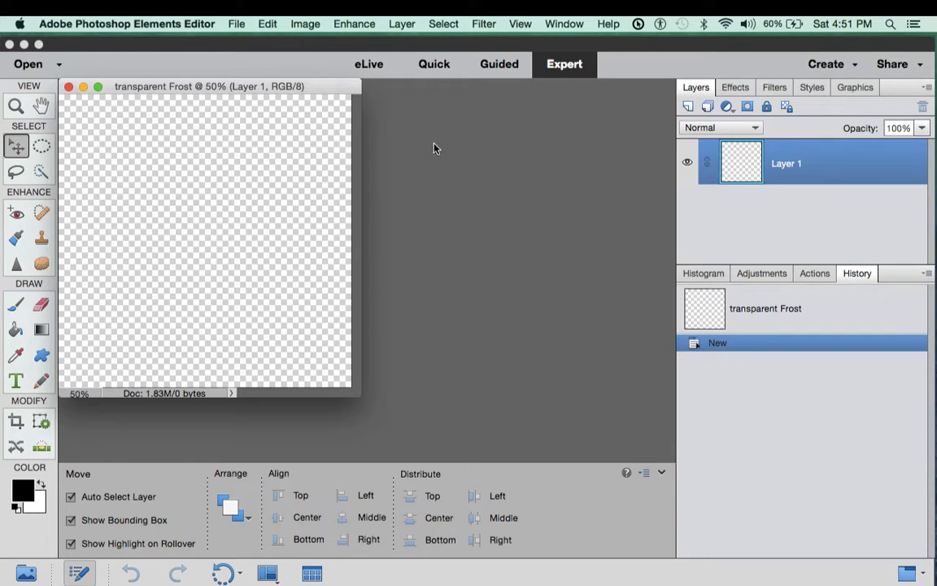
Activate the horizontal Type tool and browse the font list, choosing Arial Black Regular for the text
left_click(13, 382)
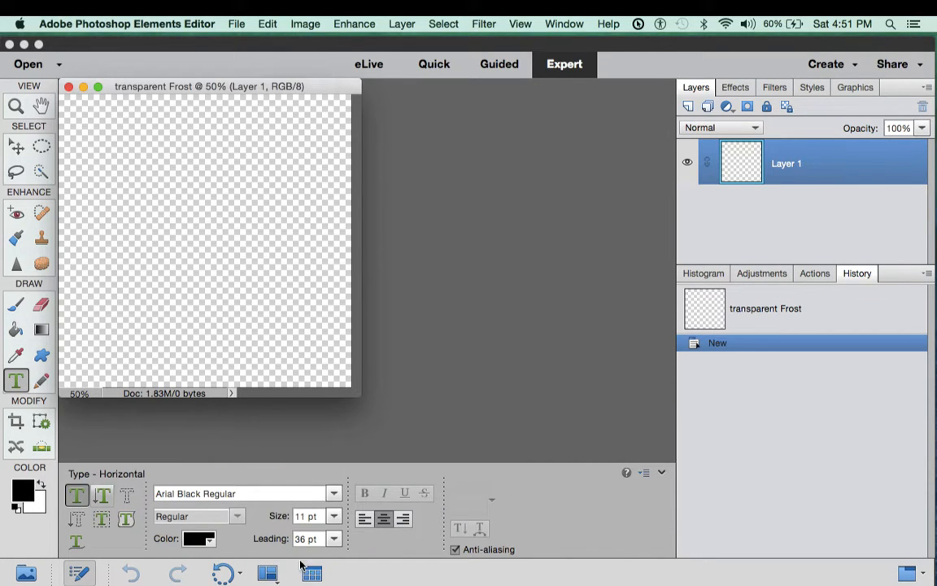
left_click(335, 495)
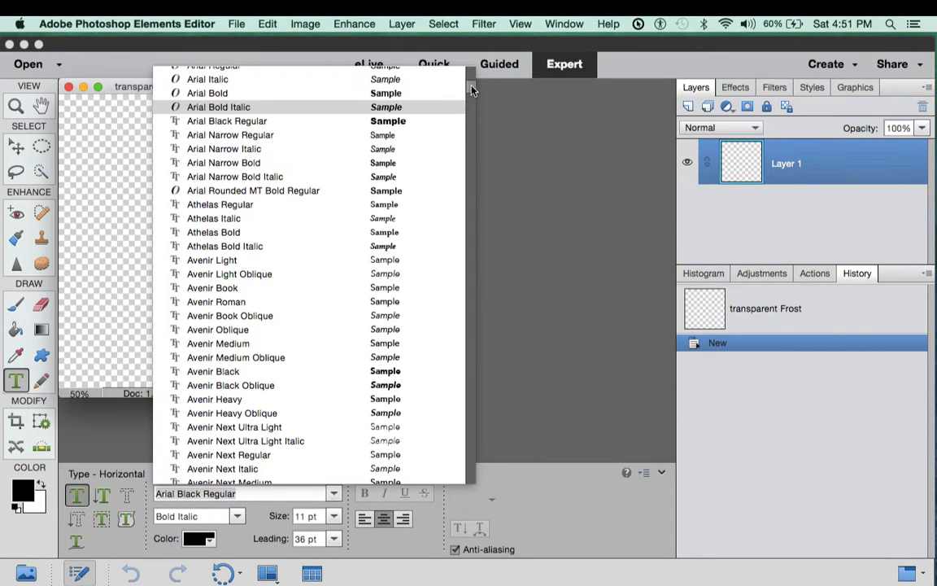
scroll(472, 91, "down", 10)
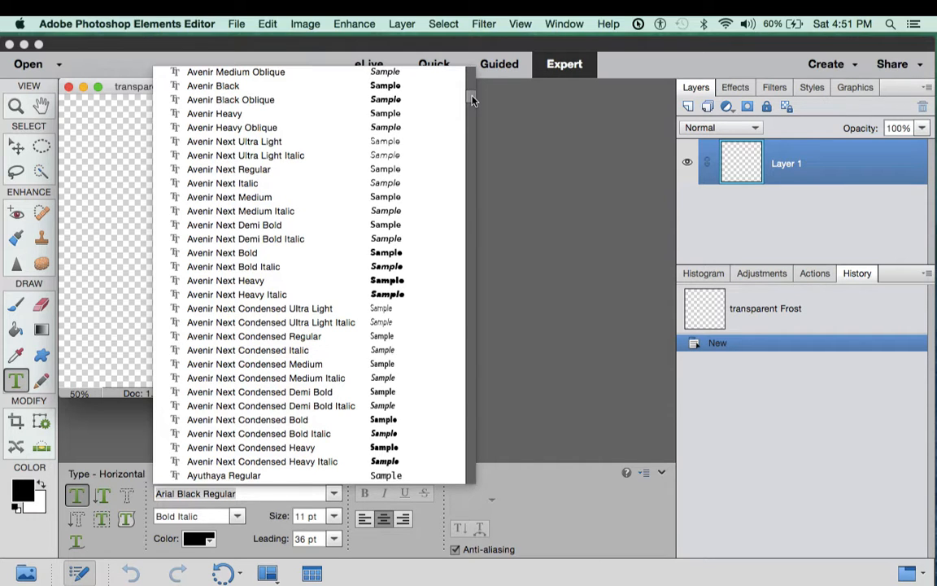
scroll(473, 99, "down", 3)
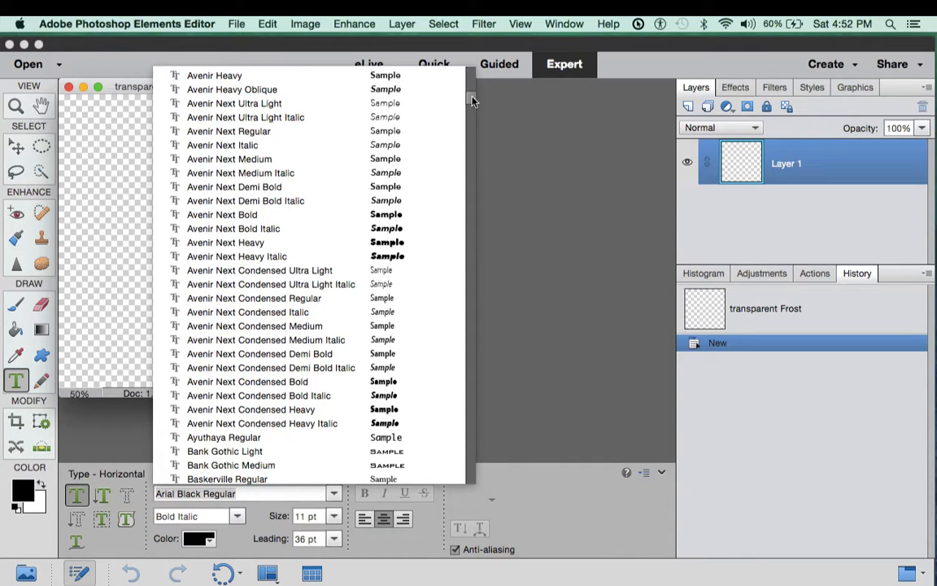
scroll(472, 96, "up", 10)
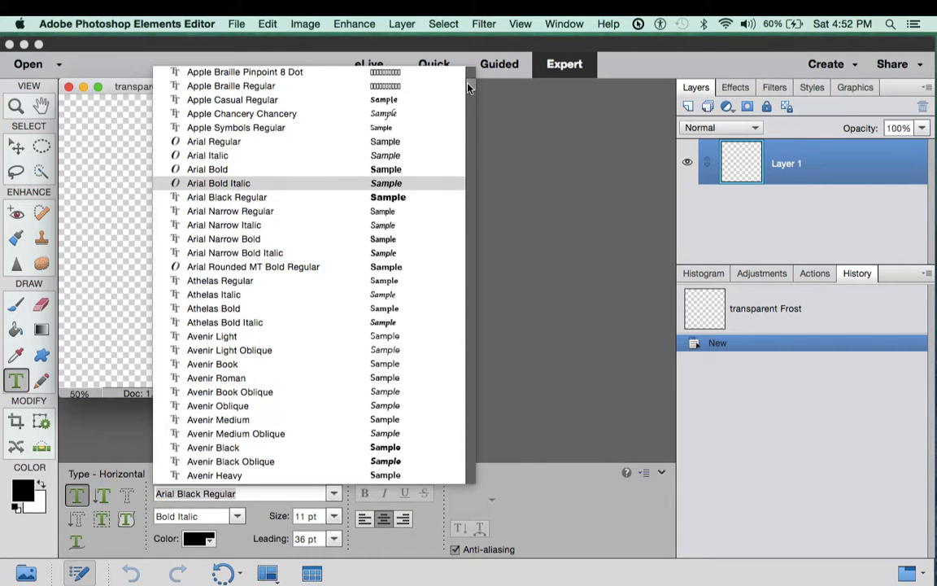
left_click(253, 198)
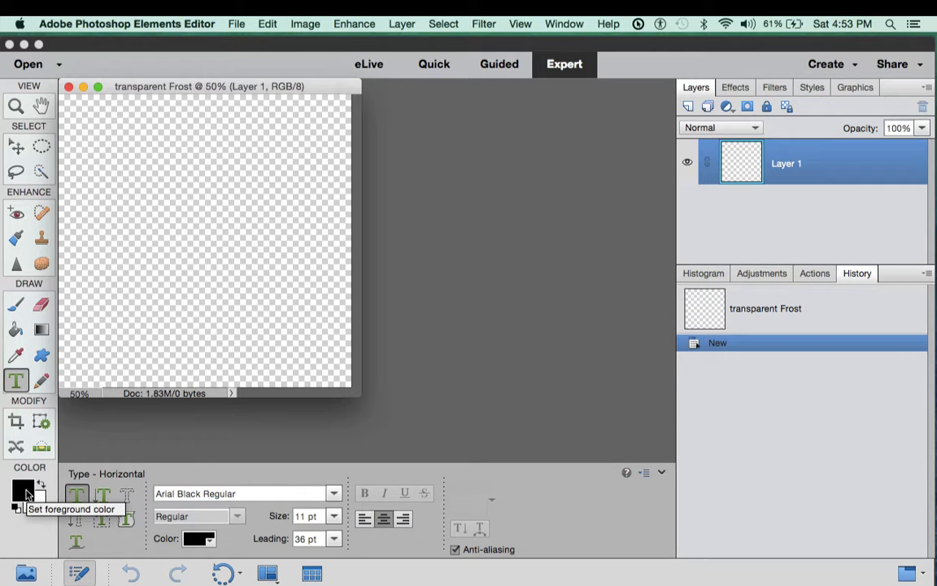
Set the foreground color to medium gray, hex 808080
left_click(25, 493)
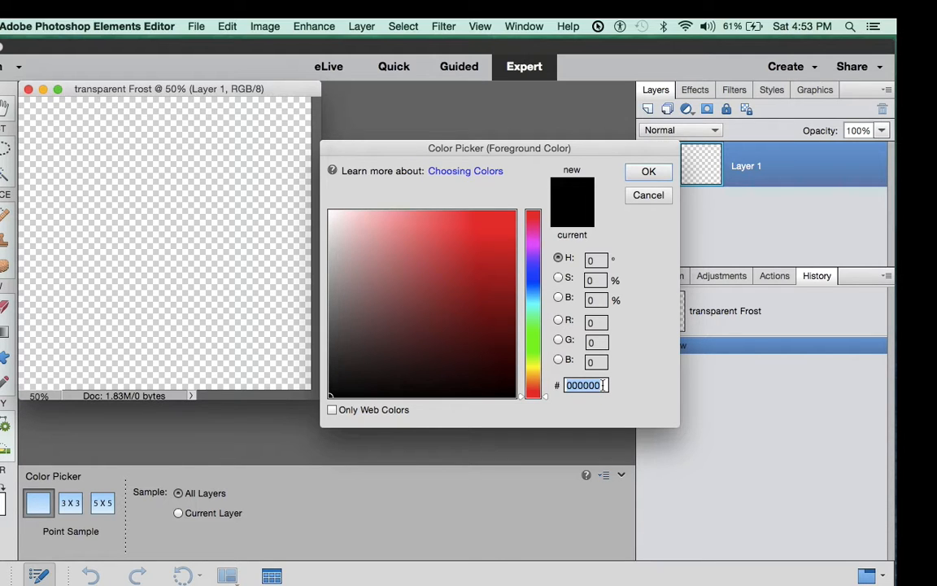
type("808080")
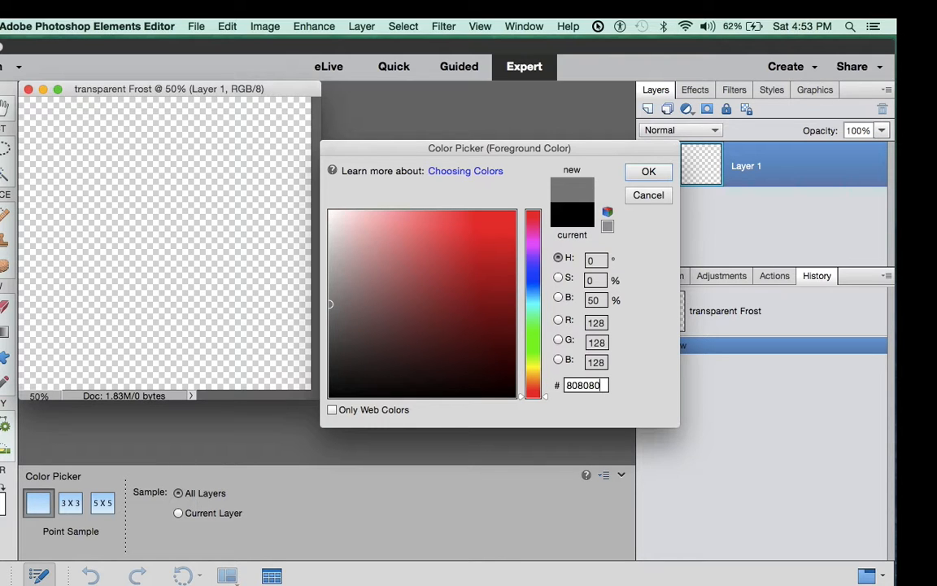
left_click(648, 170)
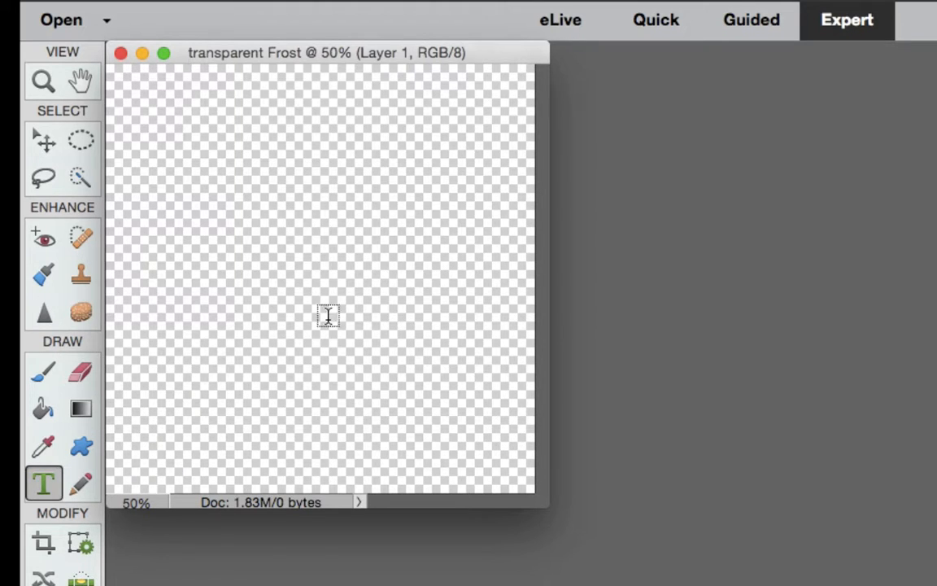
Add a horizontal text line near the canvas center reading the © symbol, 2017 and the author's name, and commit it
left_click(331, 256)
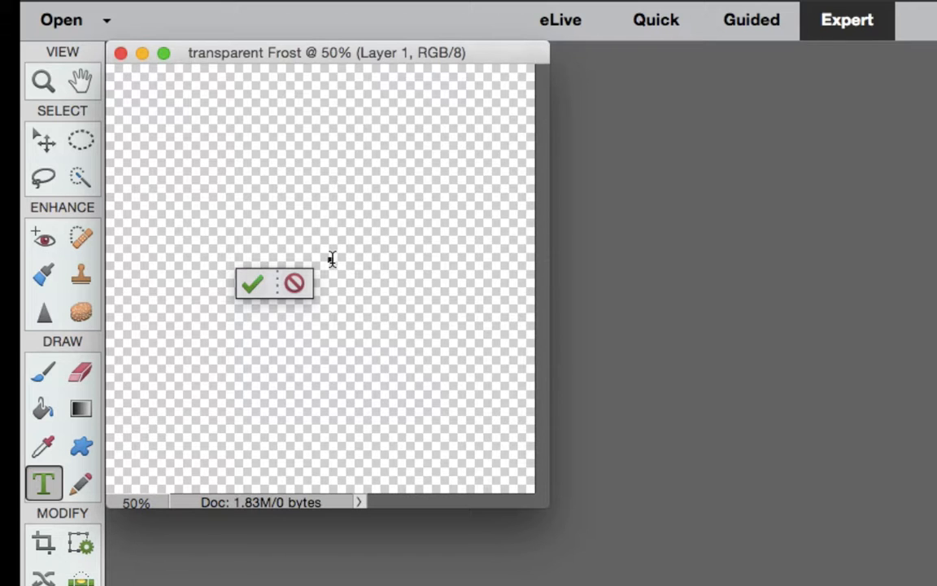
left_click(331, 257)
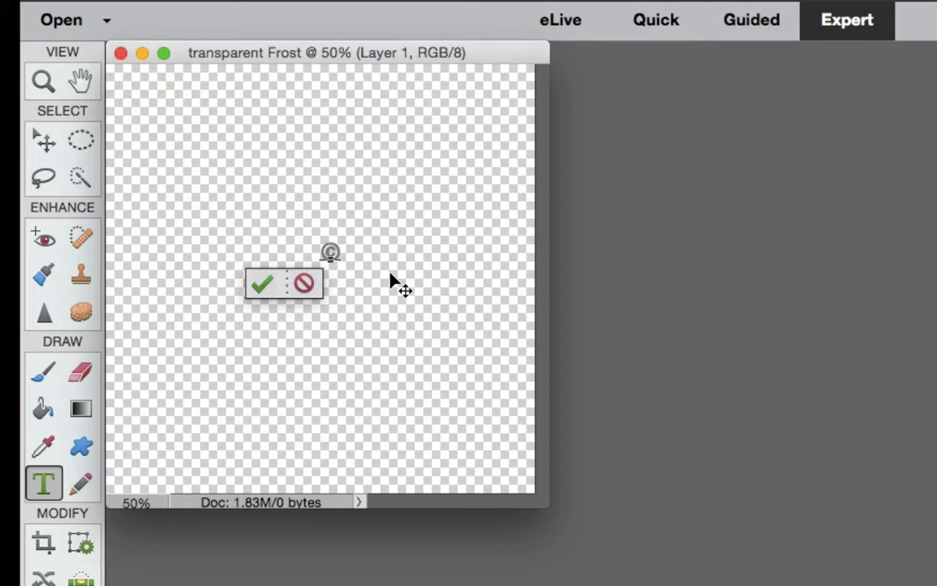
type("2017")
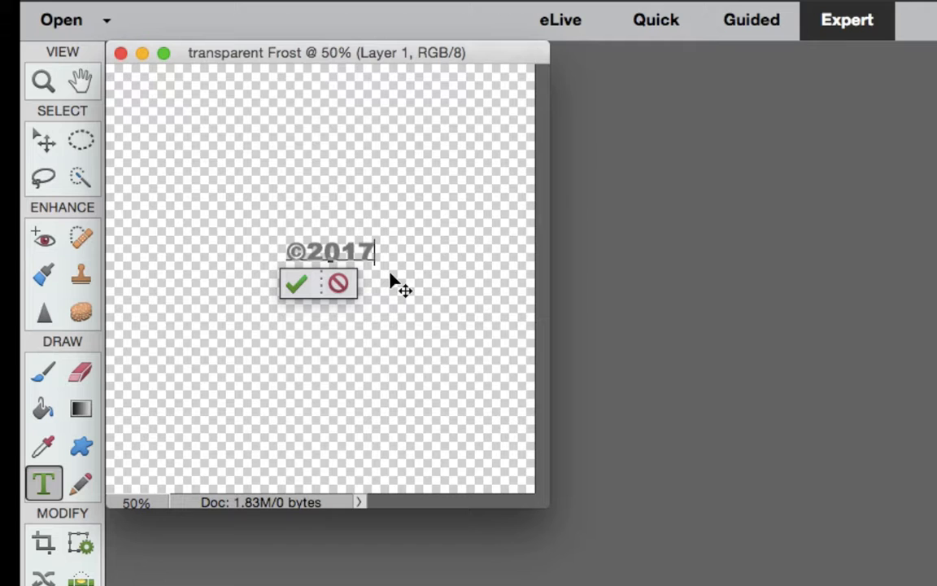
type("ML")
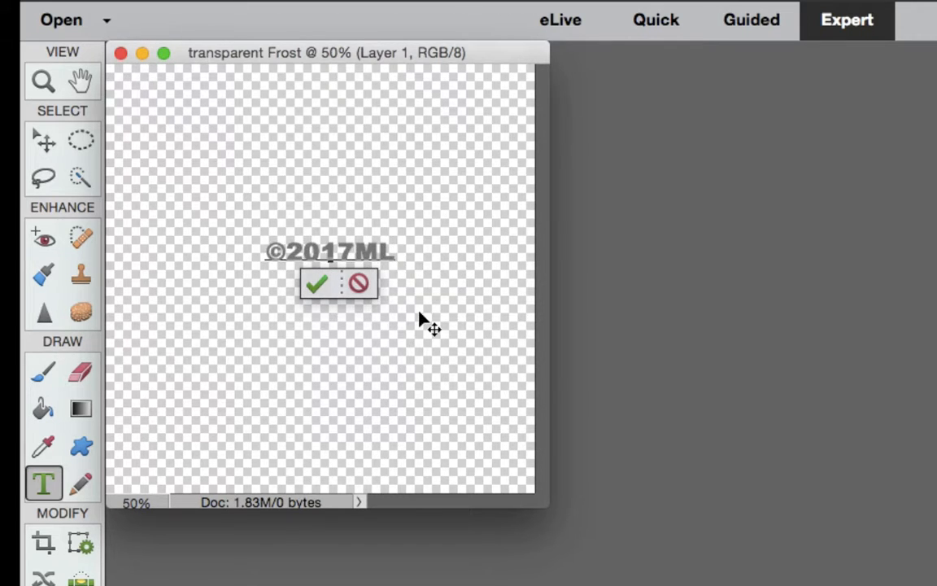
type("Fr")
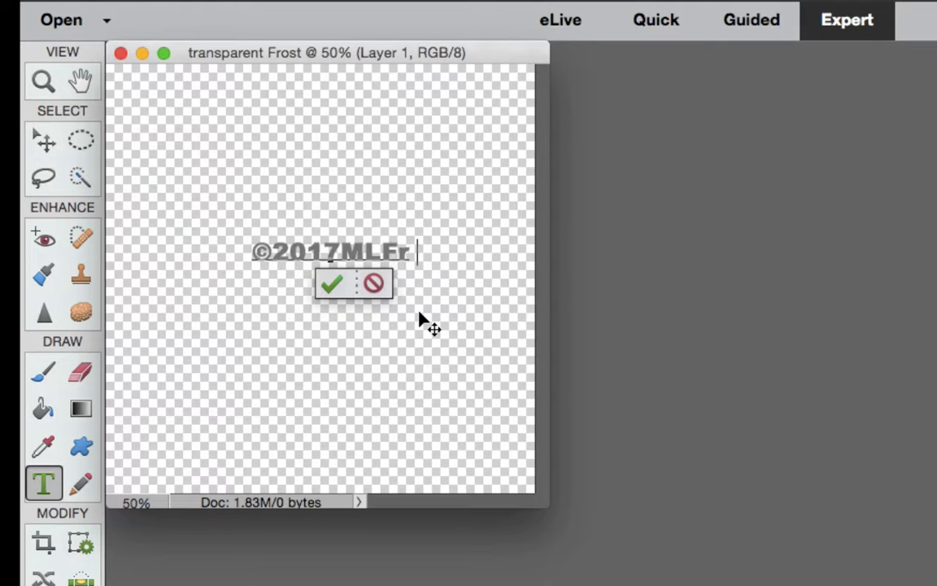
type("ost")
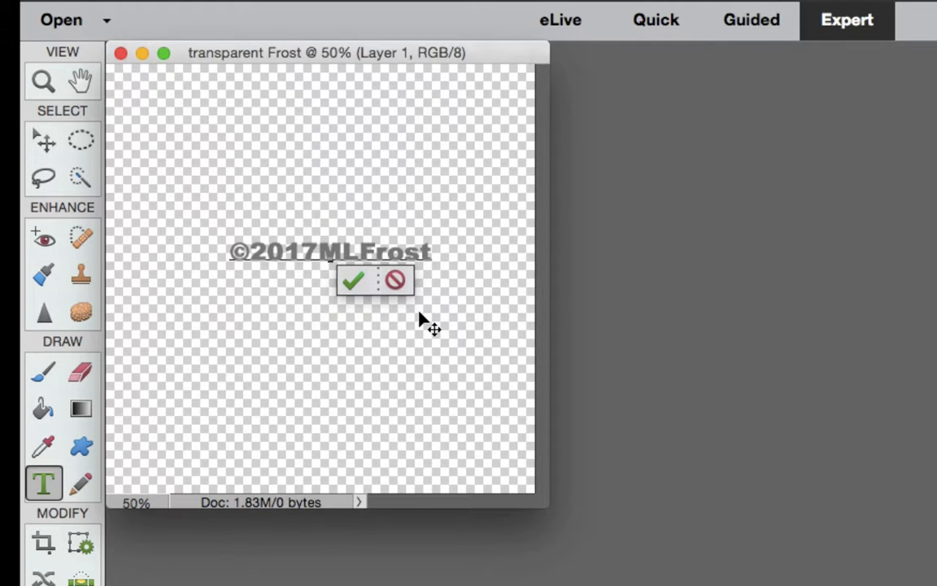
left_click(353, 281)
key("v")
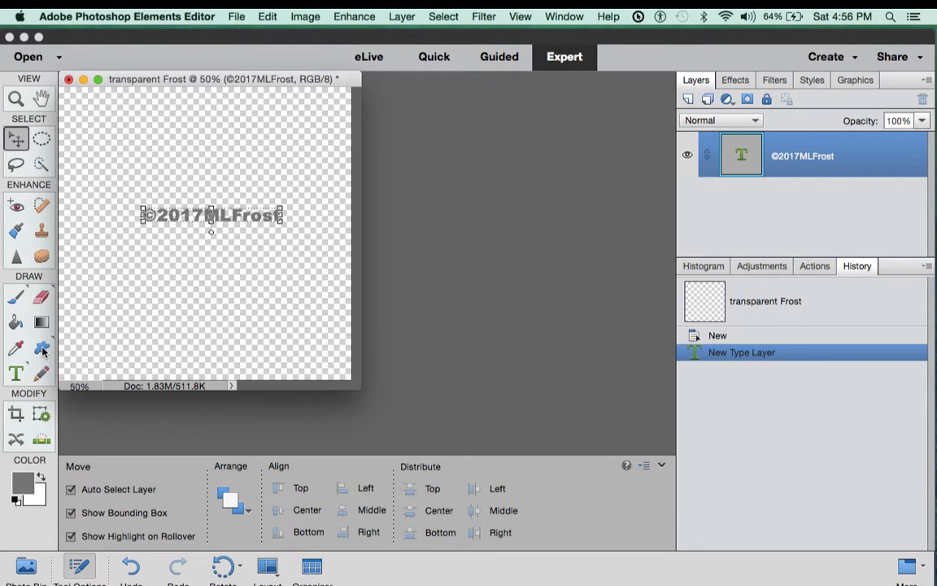
Draw a small Fish custom shape from the Animals set above the left part of the copyright text
left_click(42, 350)
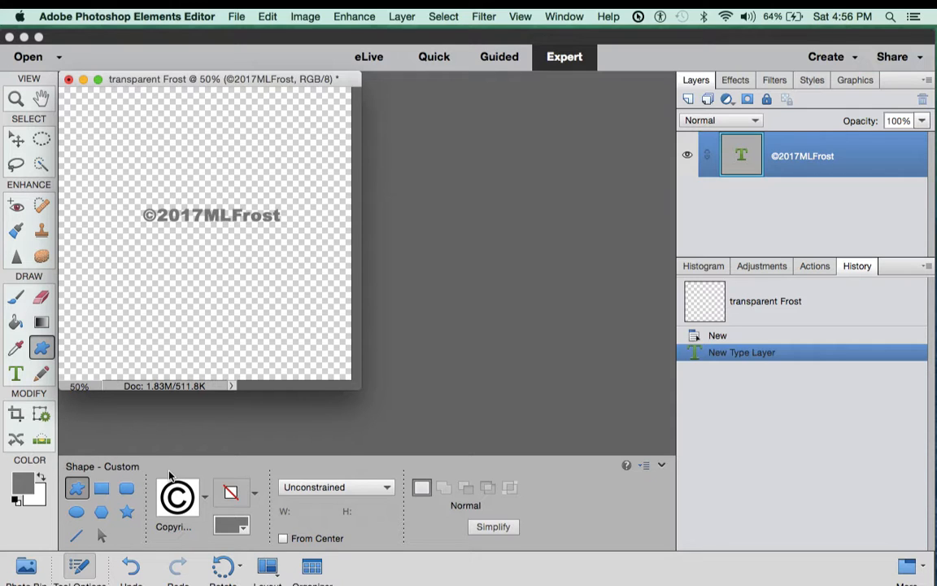
left_click(205, 500)
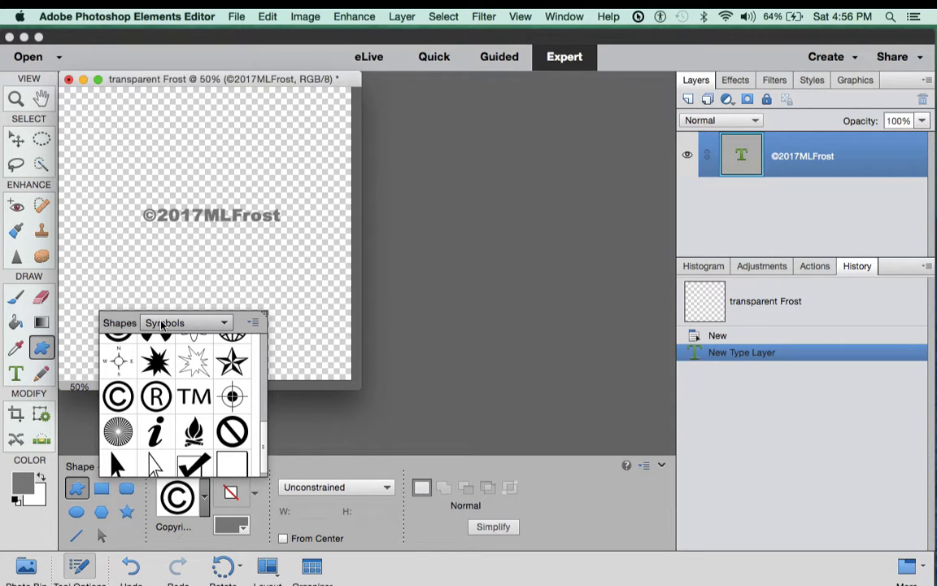
left_click(227, 324)
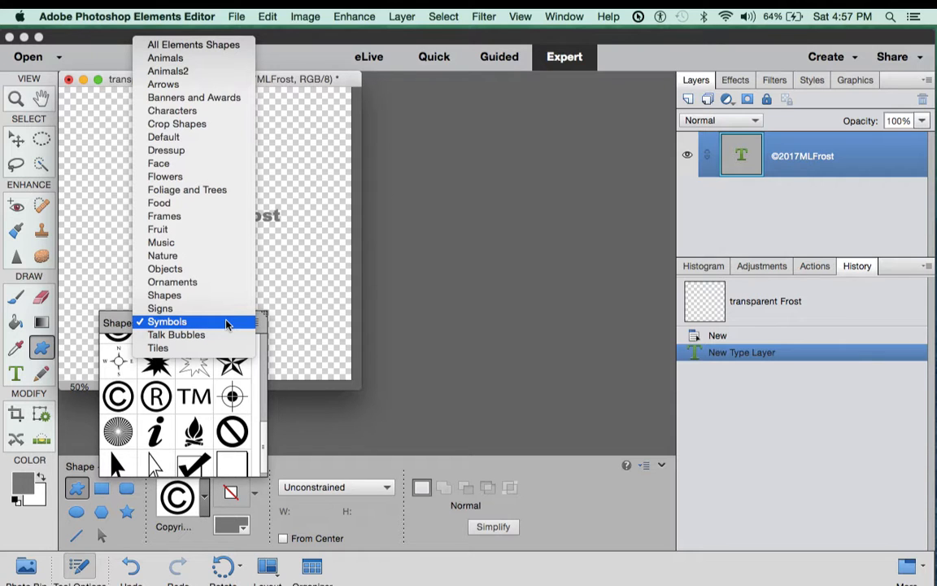
left_click(167, 59)
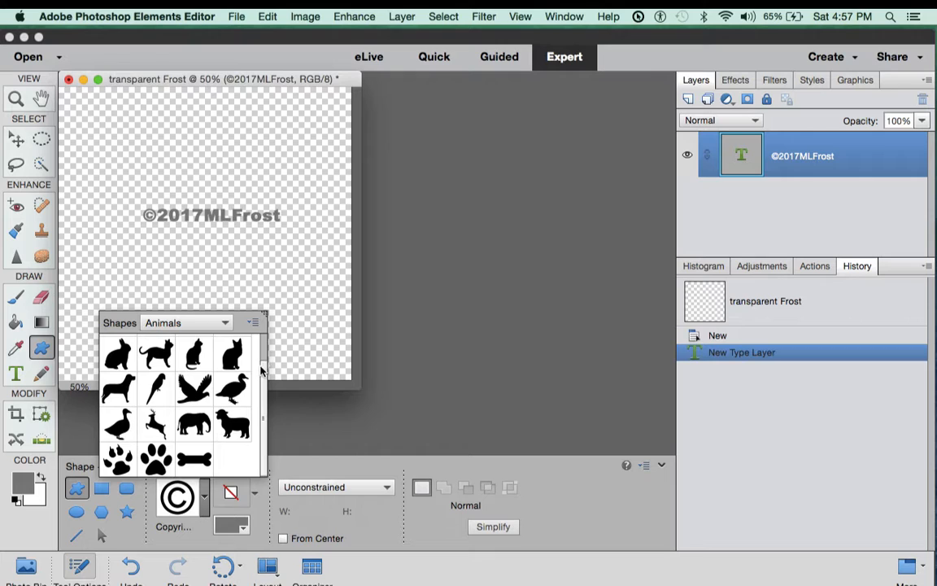
scroll(263, 347, "up", 2)
scroll(264, 340, "up", 1)
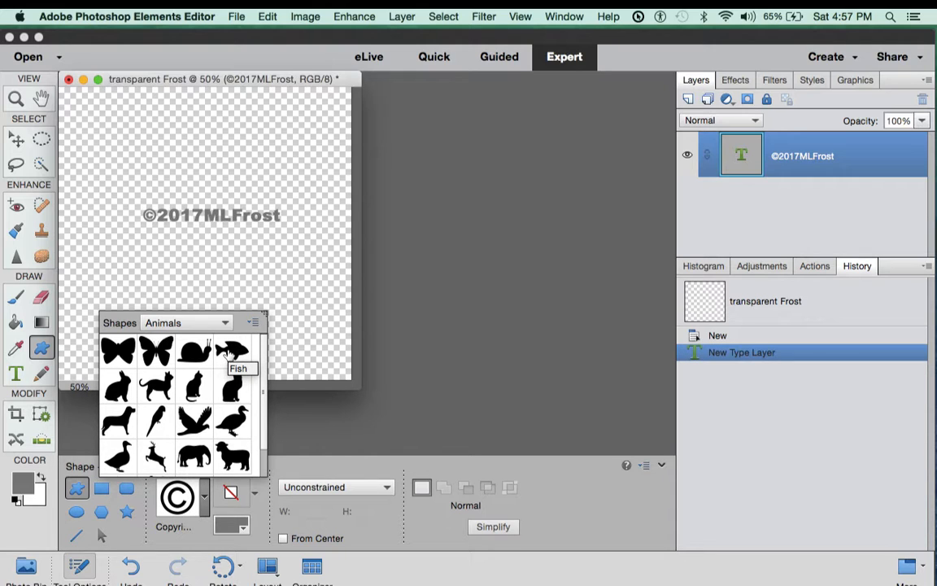
left_click(229, 351)
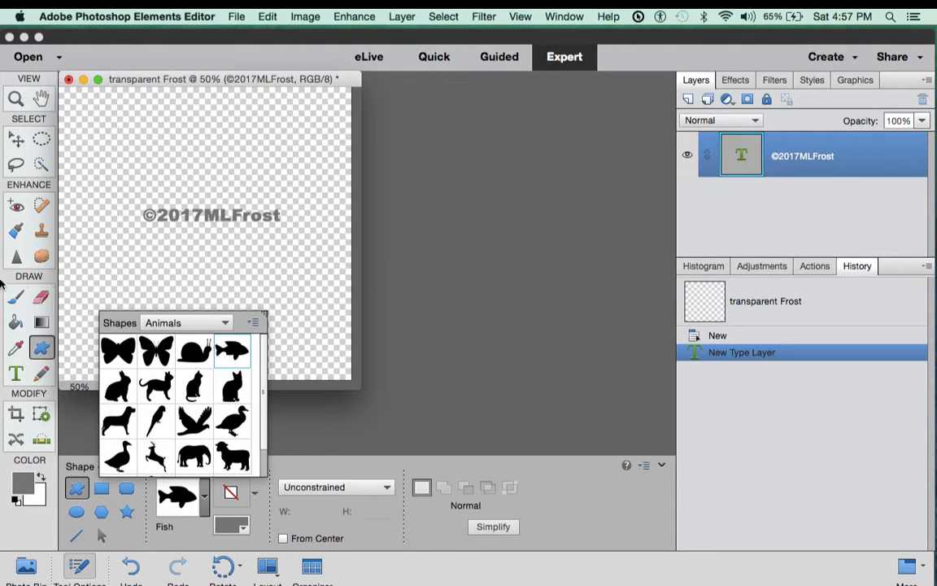
left_click(112, 128)
left_click_drag(113, 128, 156, 144)
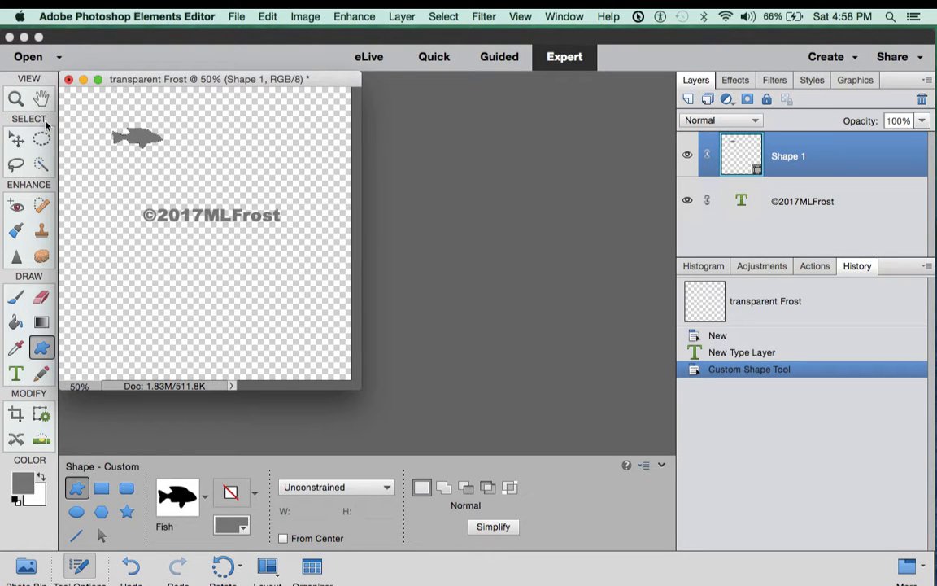
Move the fish shape about 1.6 in right and 0.7 in down, just past the end of the copyright text
left_click(16, 132)
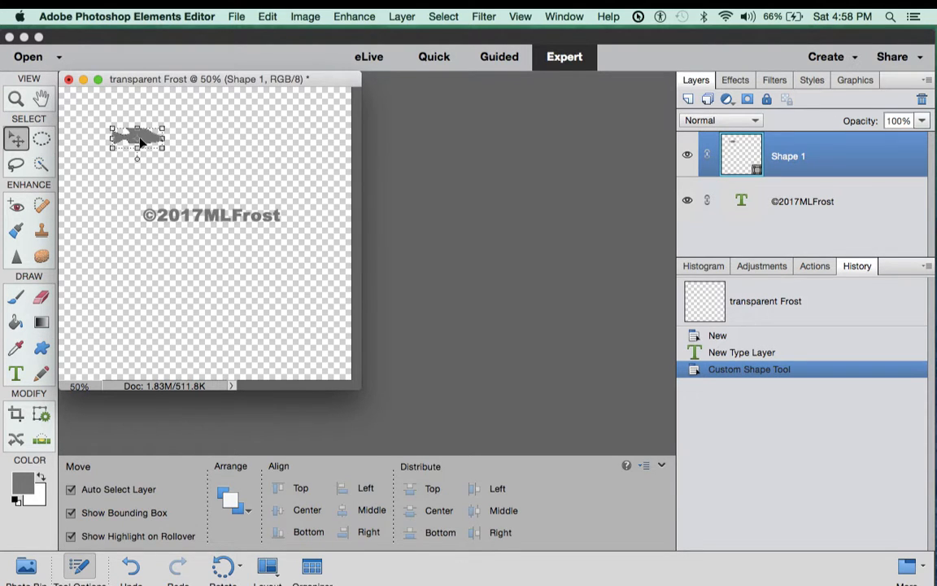
left_click_drag(138, 140, 318, 219)
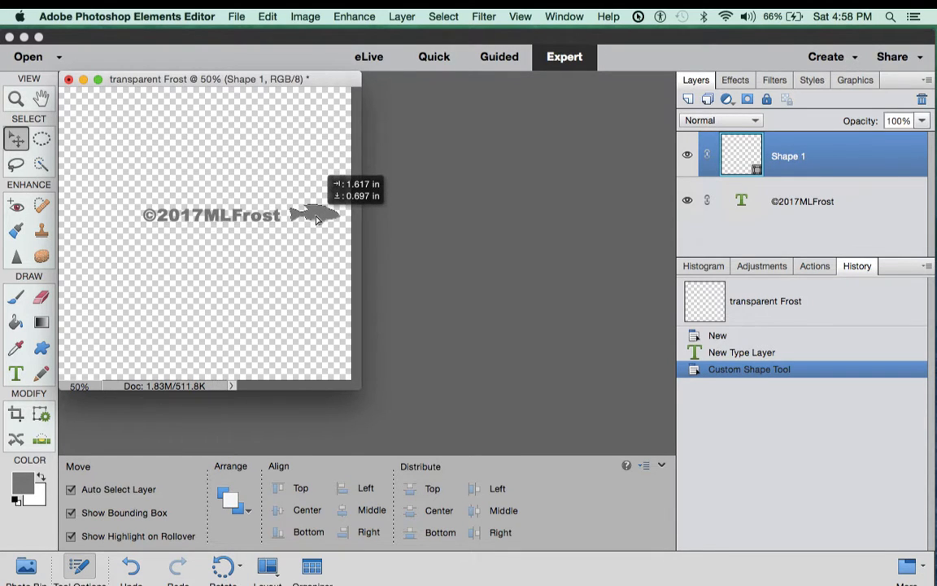
left_click_drag(317, 218, 317, 219)
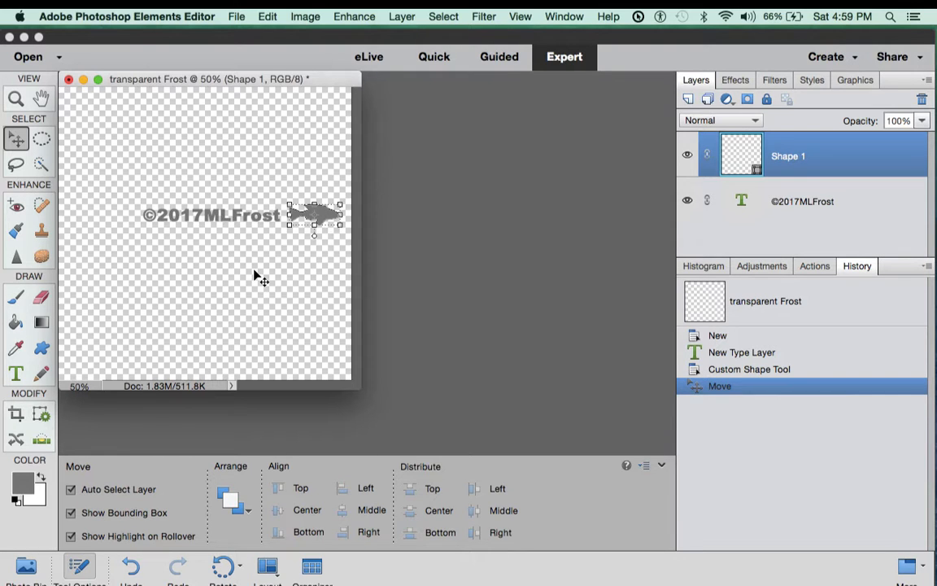
Nudge the fish left until it nearly touches the last letter and slightly down to line up with the text, and deselect it
key("Left")
key("Left")
key("Left")
key("Left")
key("Left")
key("Left")
key("Left")
key("Left")
key("Left")
key("Left")
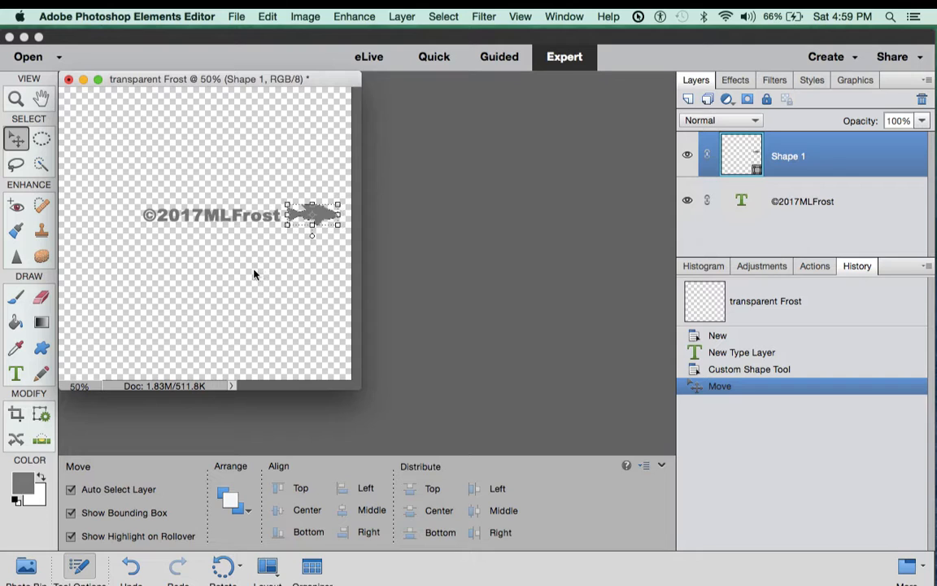
key("Left")
key("Left")
key("Left")
key("Left")
key("Left")
key("Left")
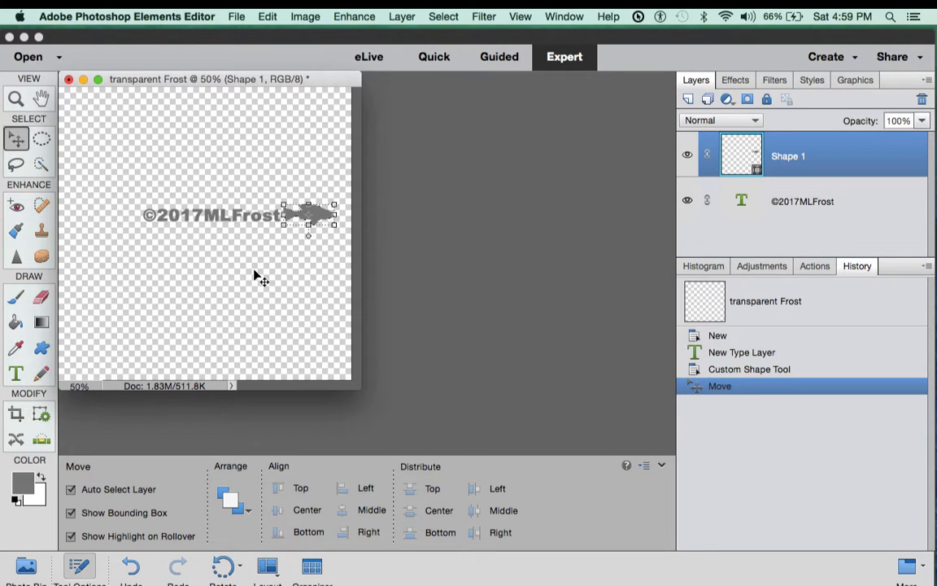
key("Down")
key("Down")
key("Down")
key("Down")
key("Down")
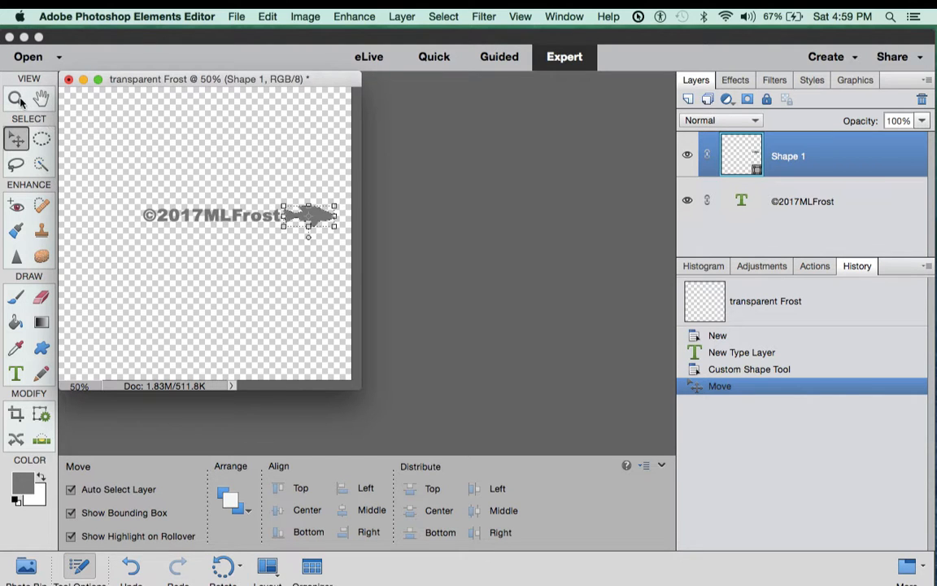
left_click(138, 136)
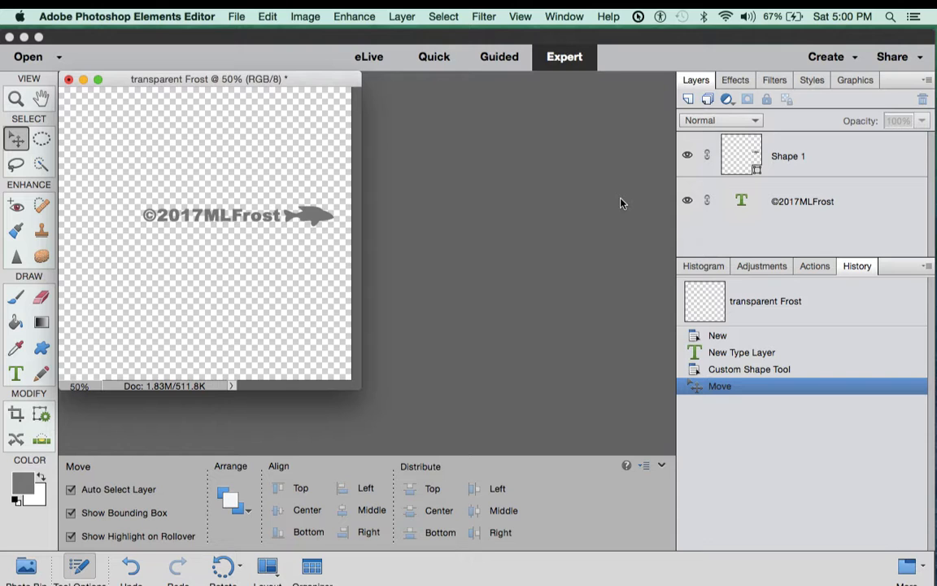
Merge the visible copyright text and fish shape layers into a single layer
left_click(401, 16)
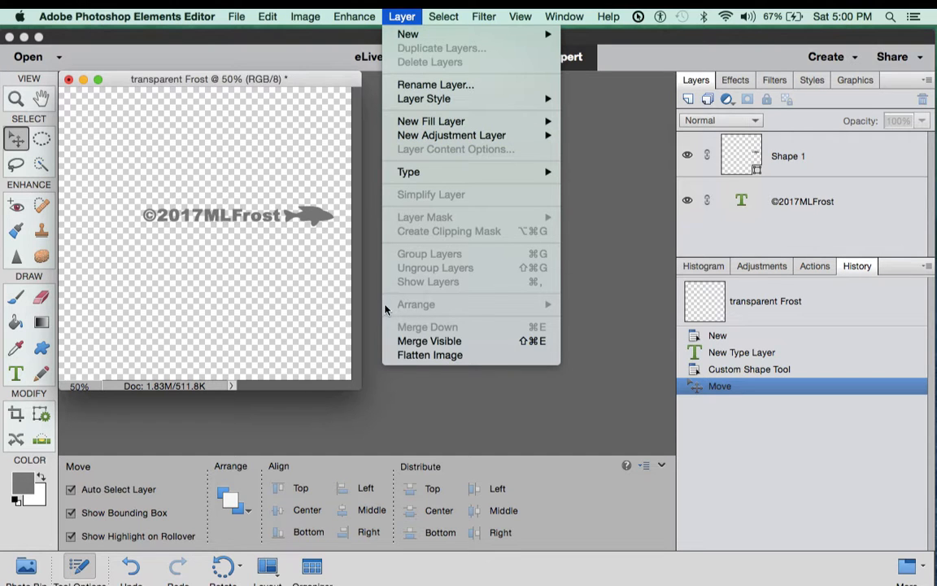
left_click(430, 341)
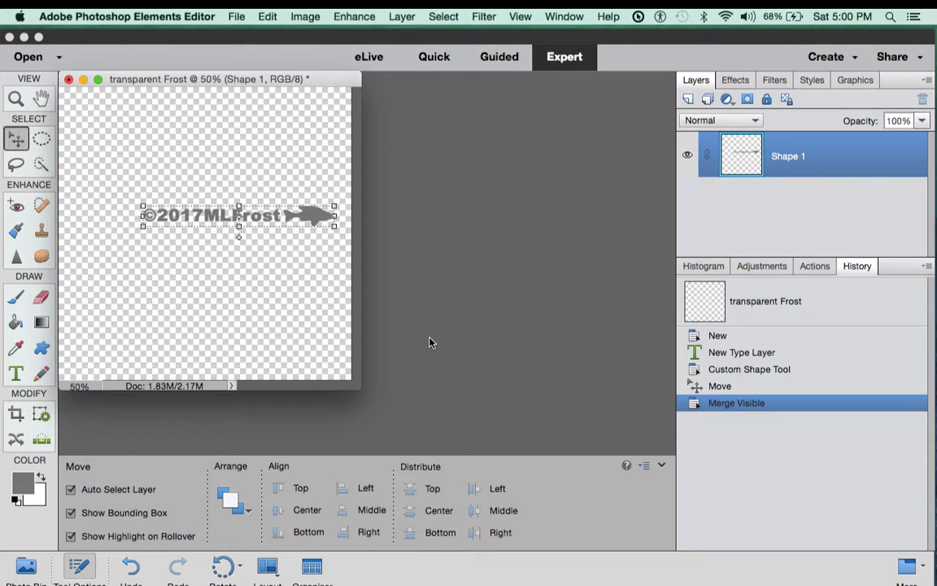
Give the merged watermark layer a 6 px bevel with the direction set to Up, after trying the Down direction
left_click(16, 98)
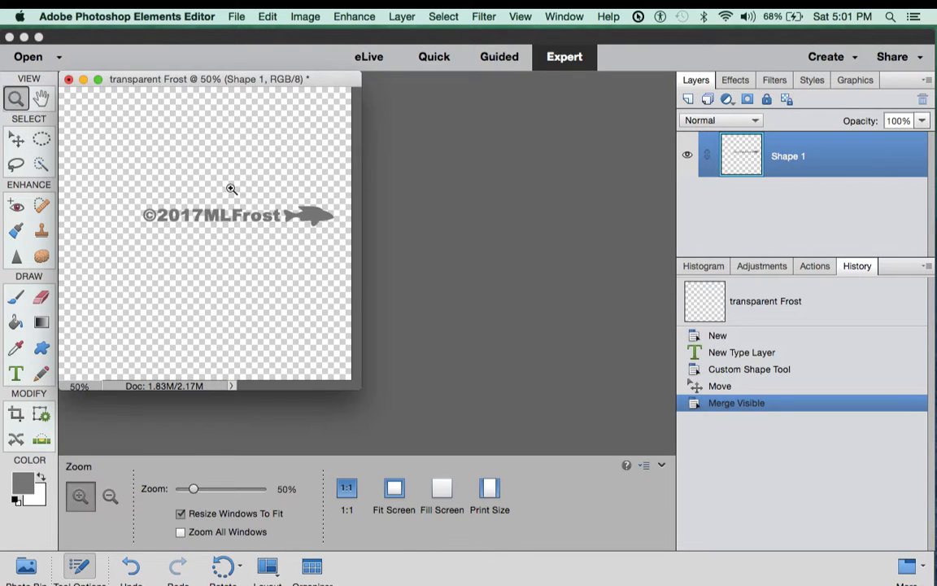
left_click(271, 214)
left_click(318, 227)
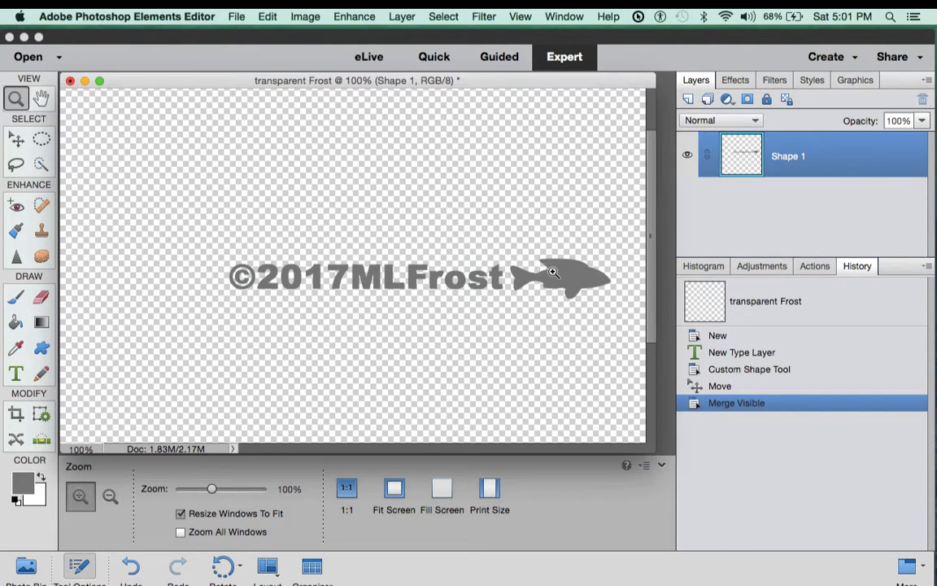
left_click(497, 246)
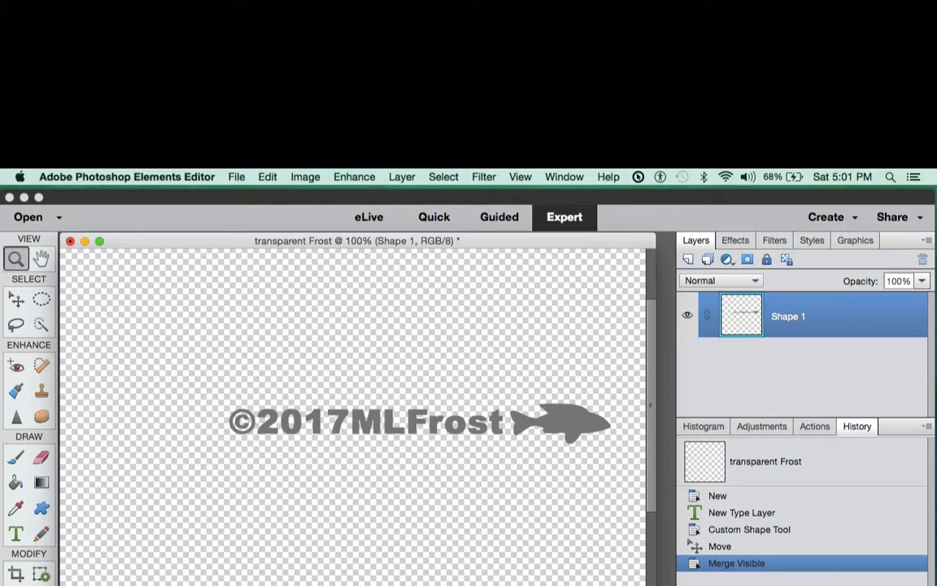
left_click(401, 178)
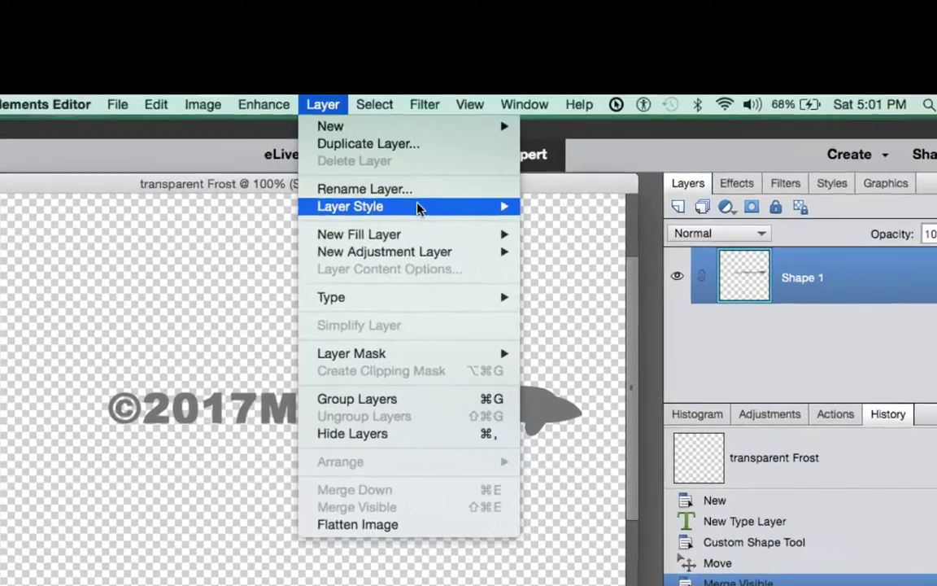
mouse_move(499, 259)
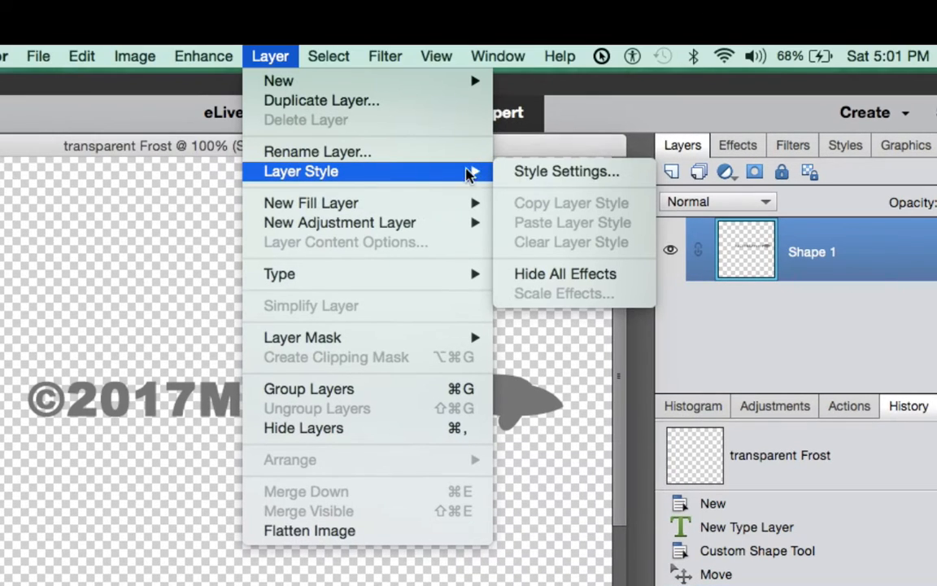
left_click(539, 174)
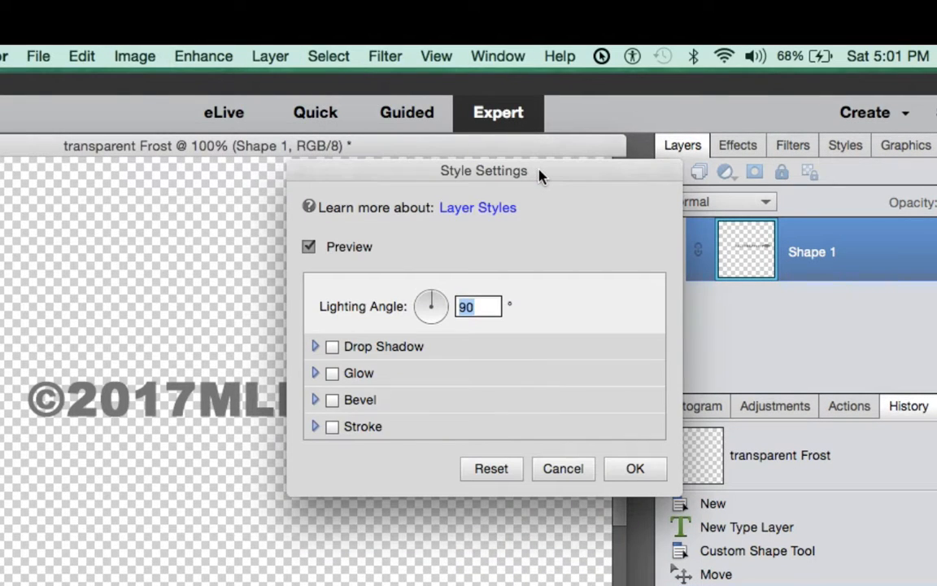
left_click(333, 400)
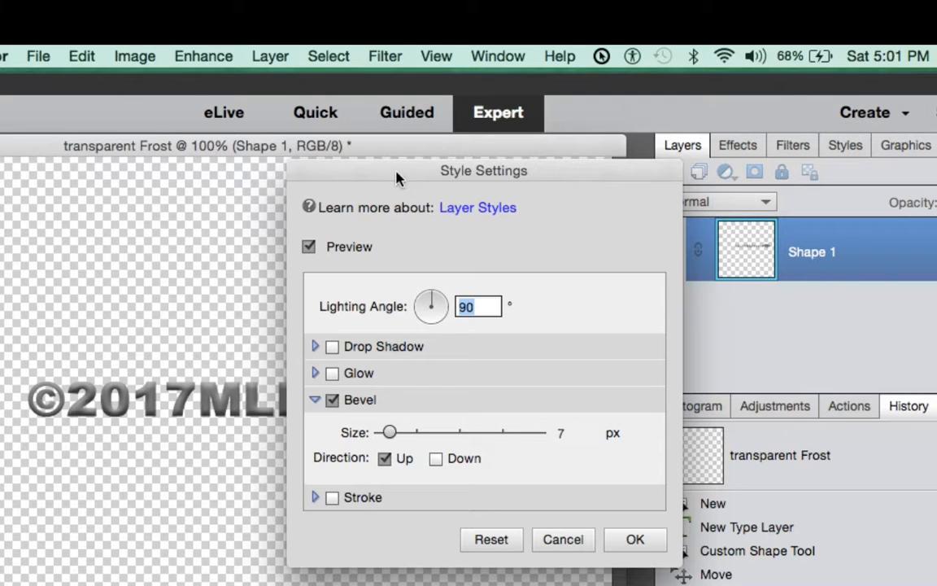
left_click_drag(389, 171, 683, 118)
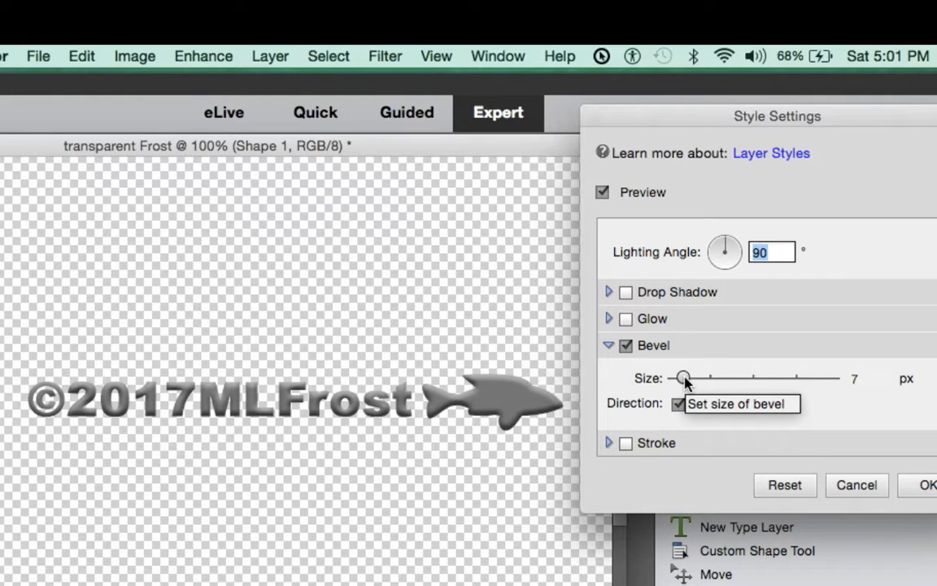
mouse_move(683, 379)
left_mouse_down()
mouse_move(837, 382)
mouse_move(675, 389)
mouse_move(683, 390)
left_mouse_up()
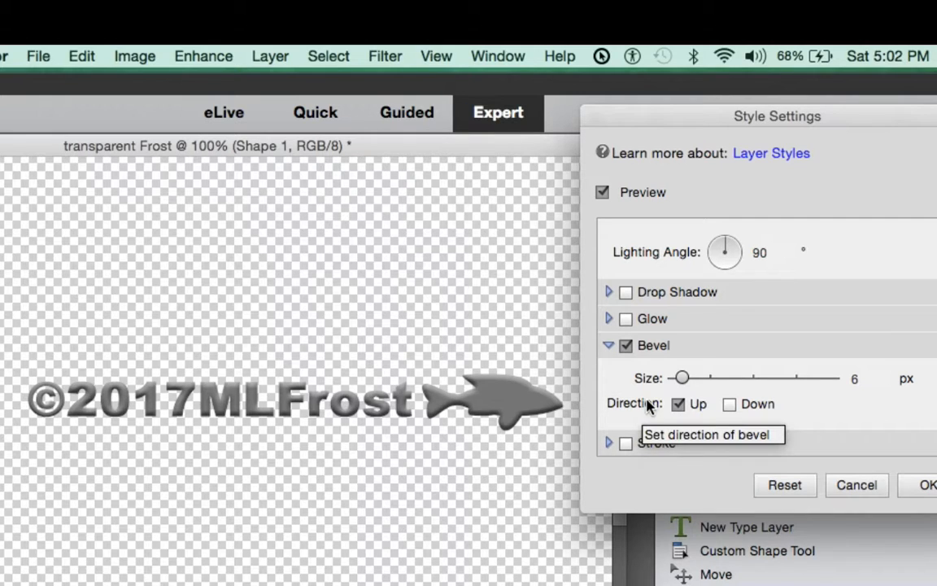
left_click(729, 405)
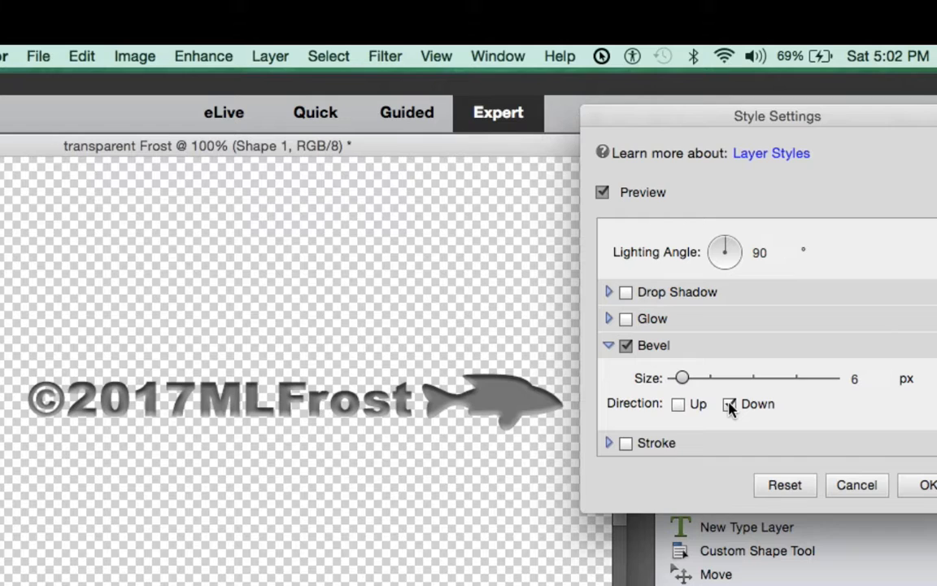
left_click(677, 405)
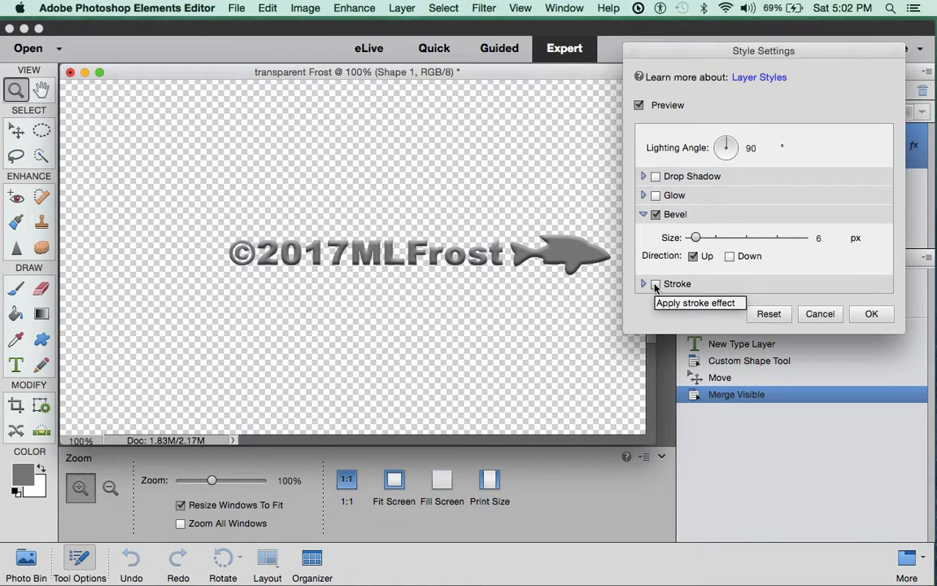
Add a 1 px black outside stroke to the watermark, lower the stroke's opacity to around mid-range, and apply the style settings
left_click(656, 284)
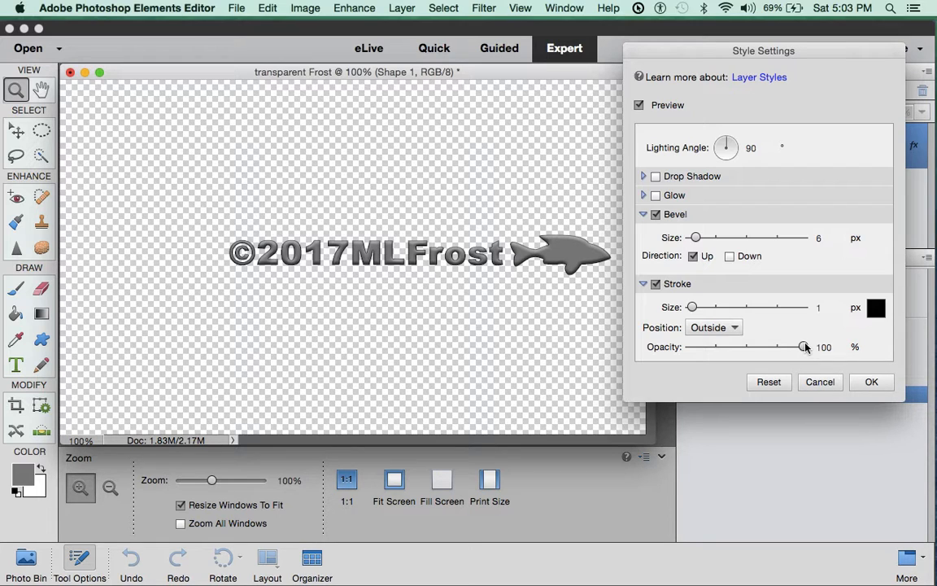
left_click_drag(805, 346, 748, 352)
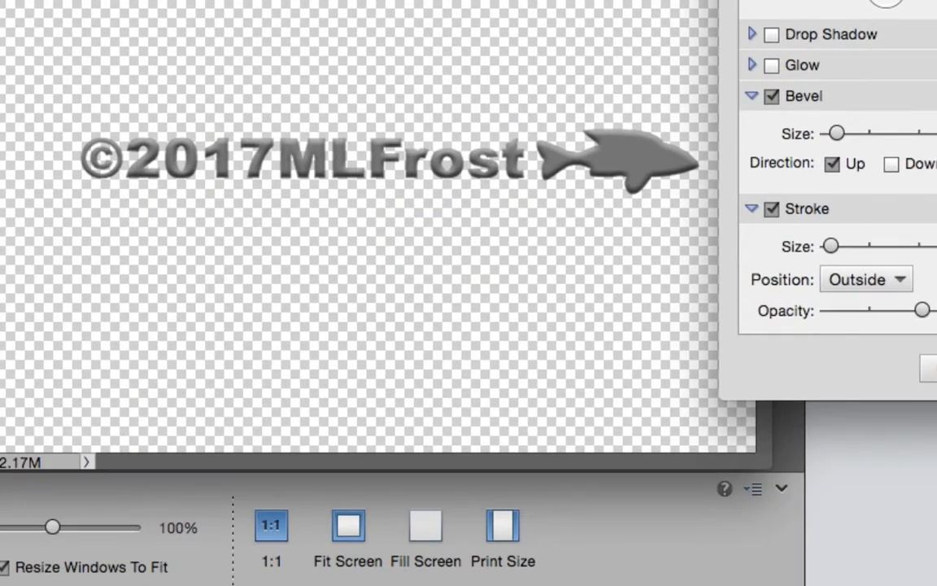
left_click(871, 381)
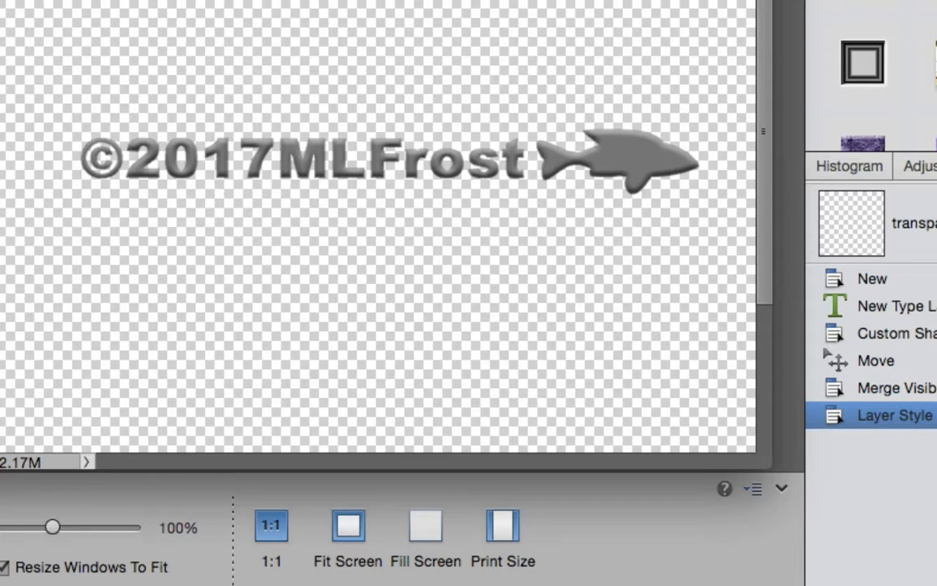
Crop the canvas closely around the copyright text and fish, leaving a narrow transparent margin on all sides
key("F11")
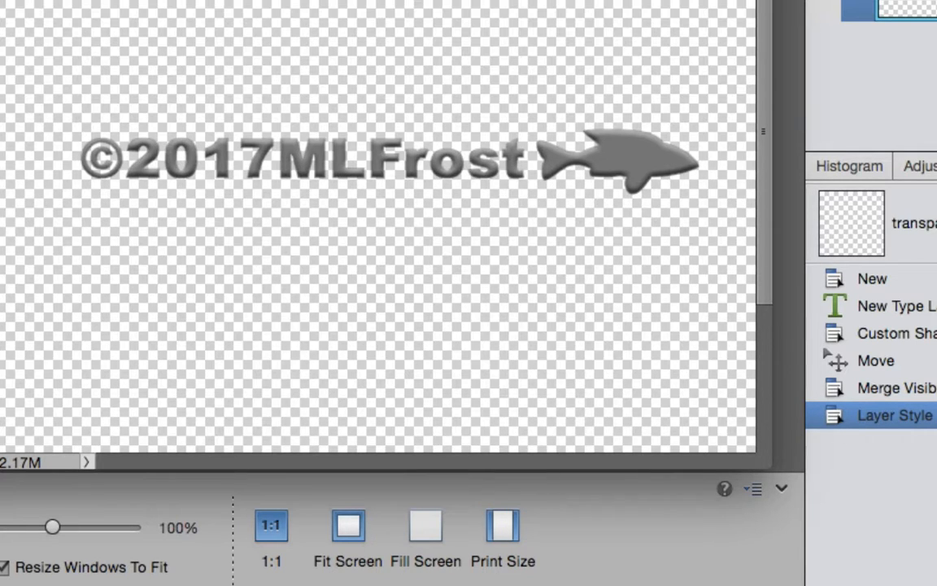
key("c")
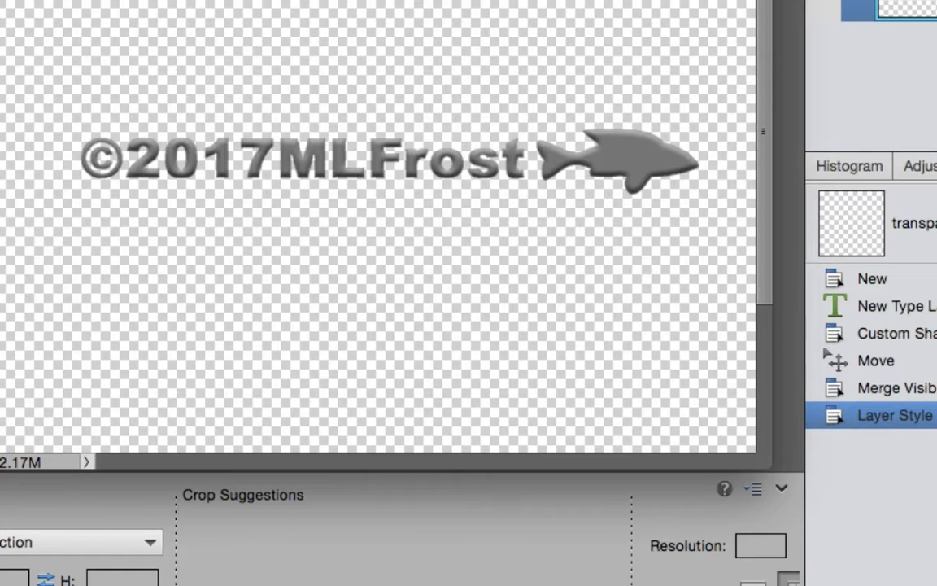
left_click(279, 271)
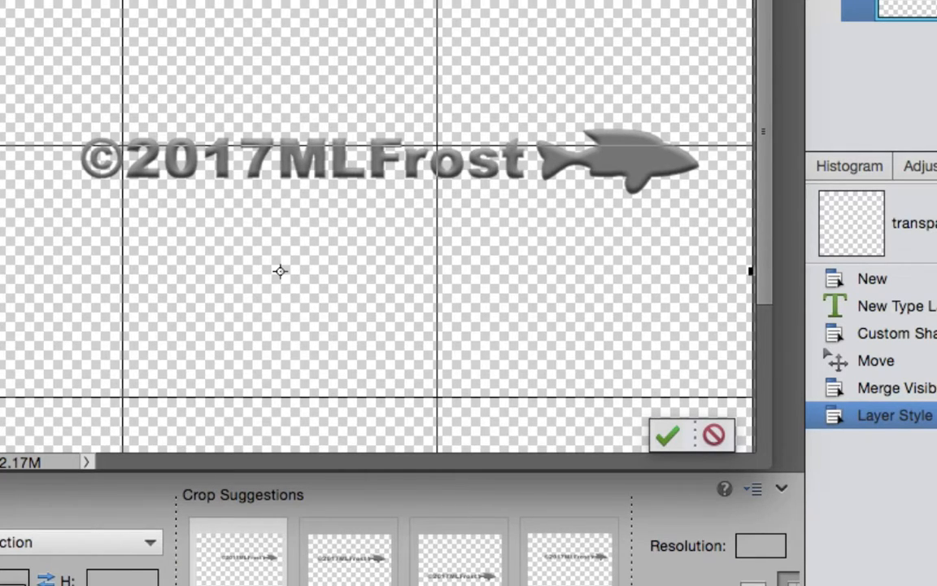
left_click(716, 436)
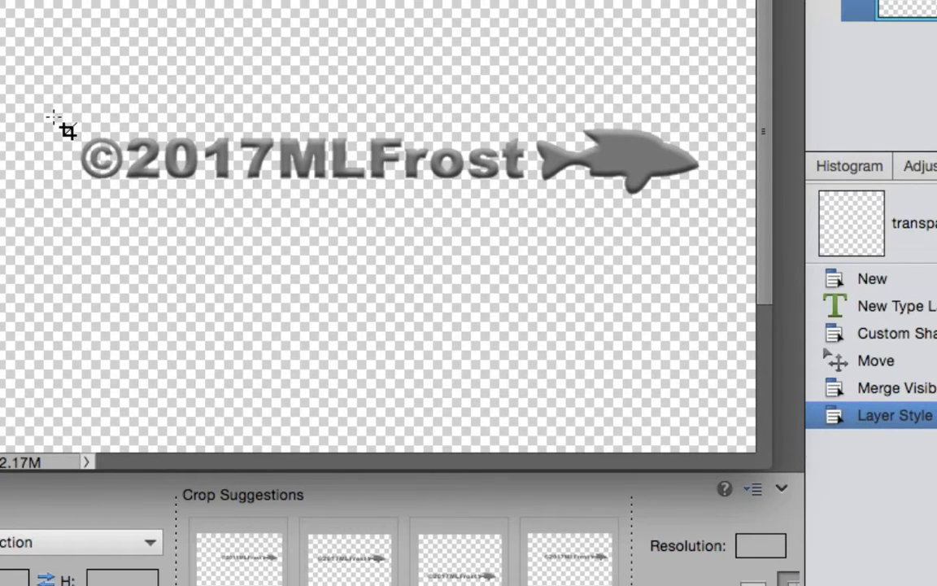
left_click_drag(50, 109, 719, 217)
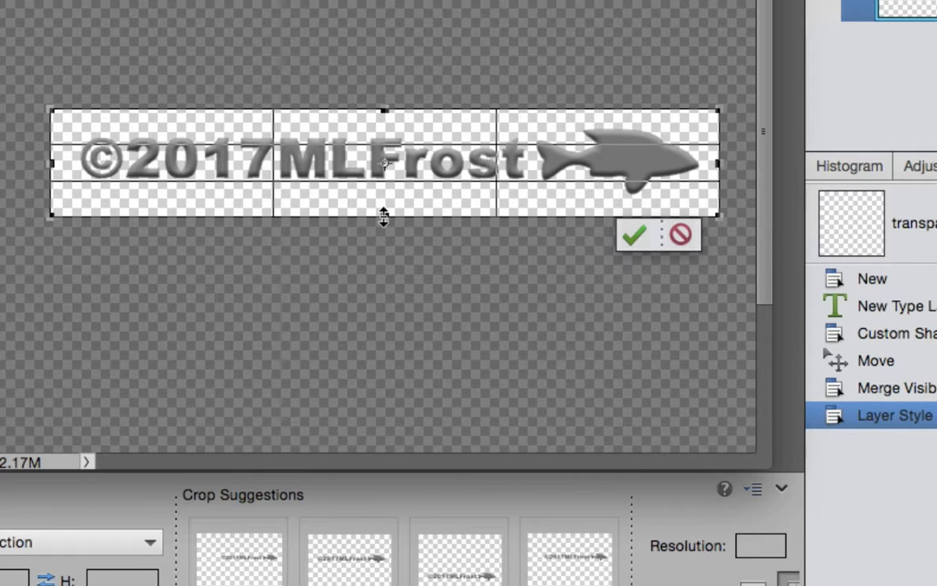
left_click_drag(383, 214, 383, 206)
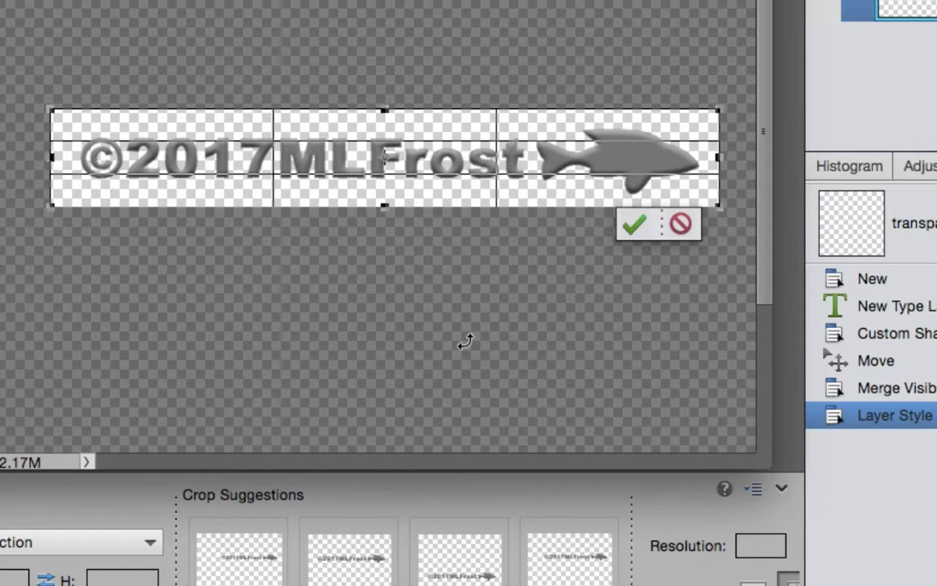
left_click(634, 231)
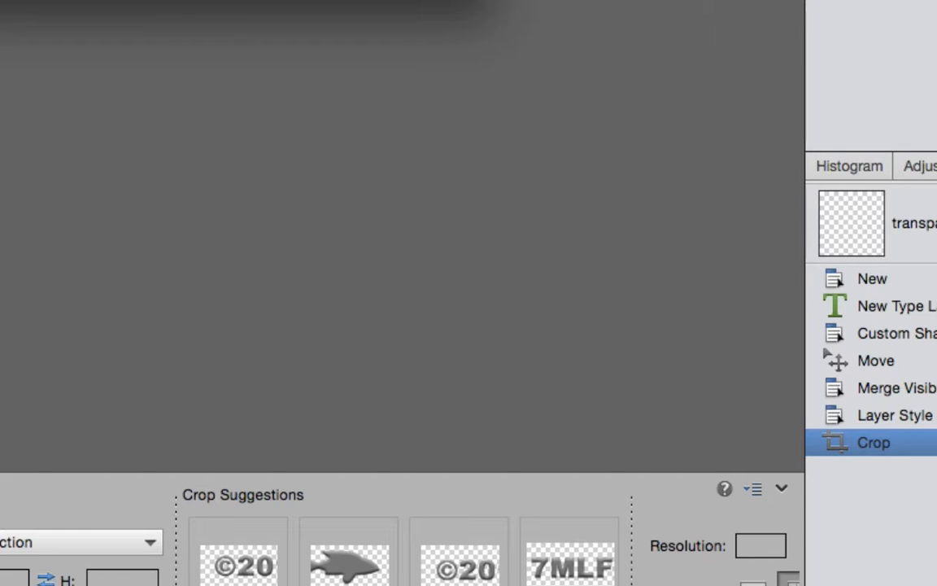
Save the cropped watermark as a PNG without interlacing in the folder that contains the copyright practice images folder
left_click(95, 1)
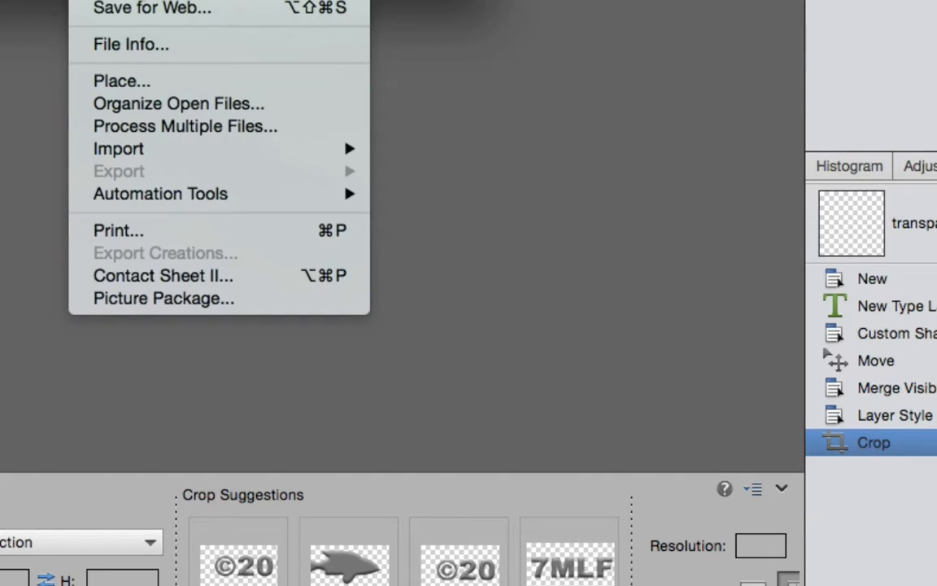
left_click(139, 1)
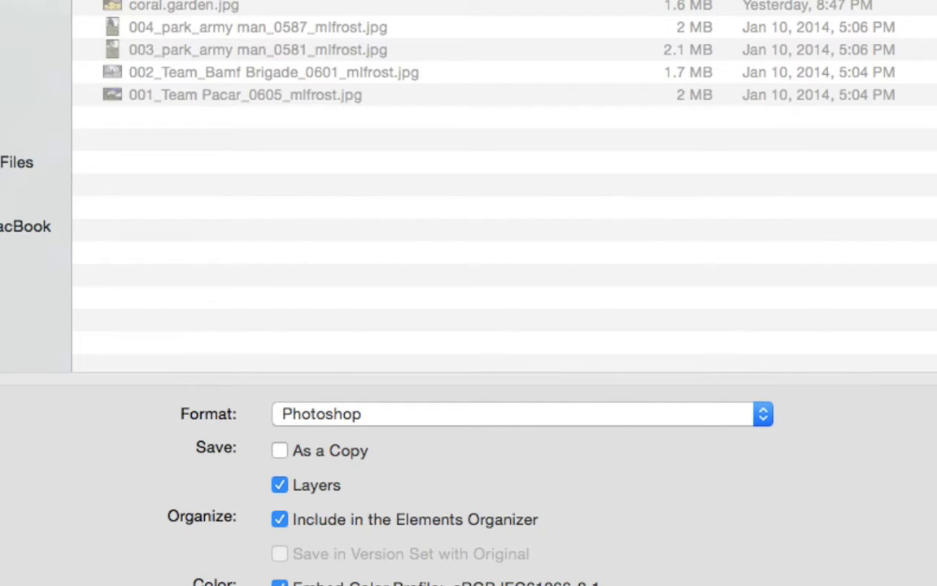
left_click(482, 2)
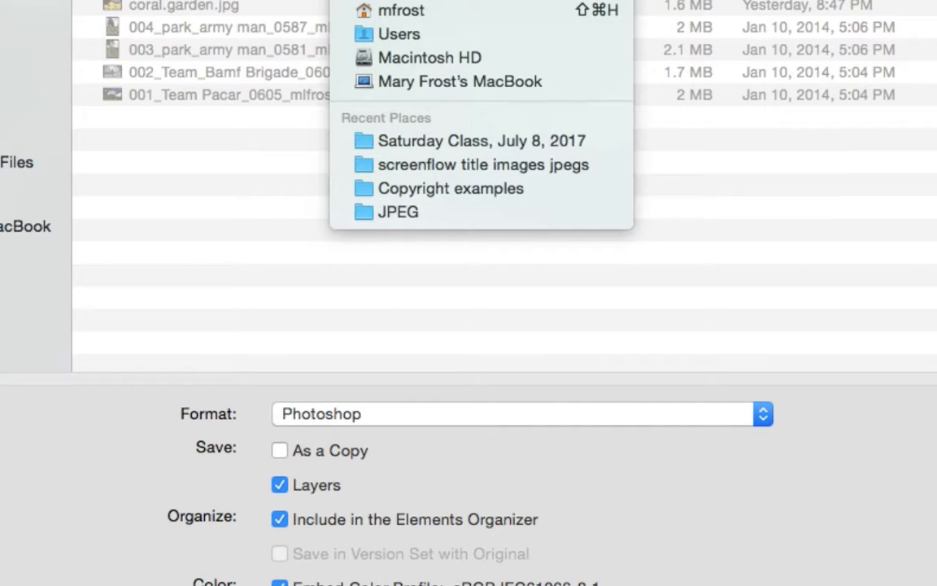
left_click(481, 1)
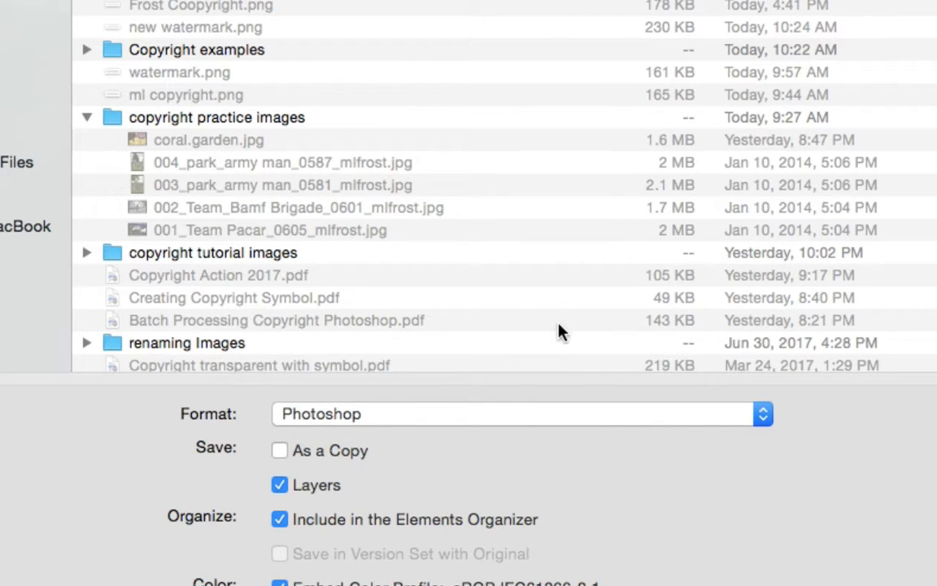
left_click(764, 419)
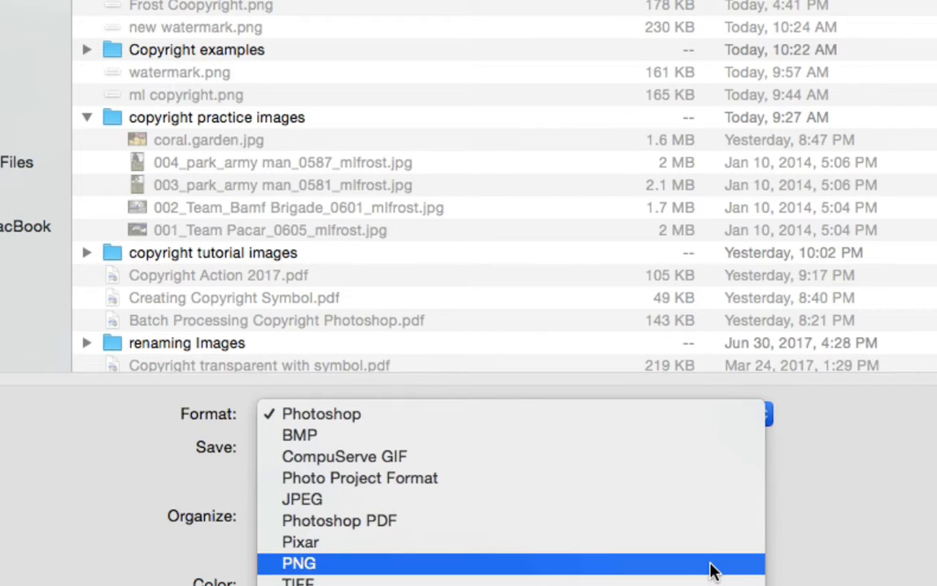
left_click(710, 570)
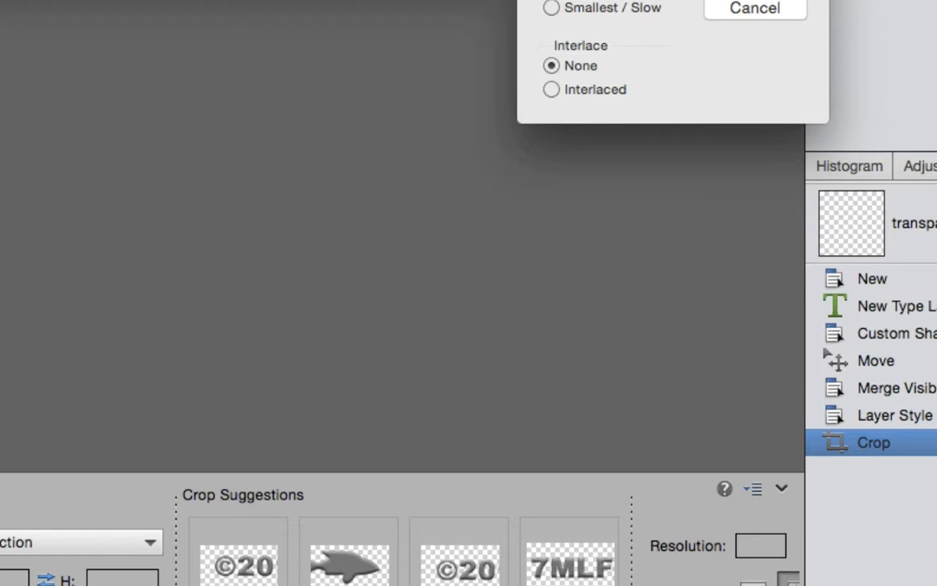
key("Return")
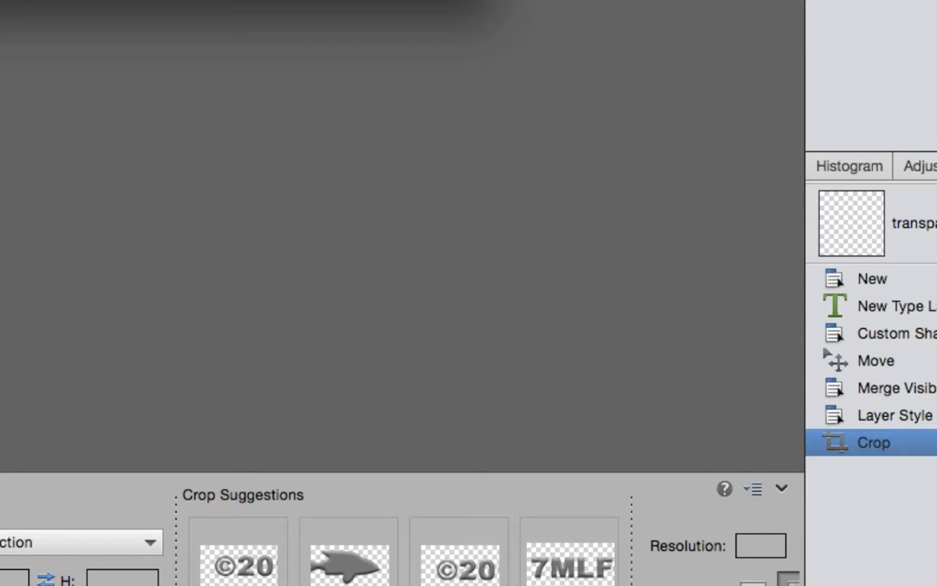
Open the photo coral.garden.jpg from the copyright practice images folder
left_click(88, 0)
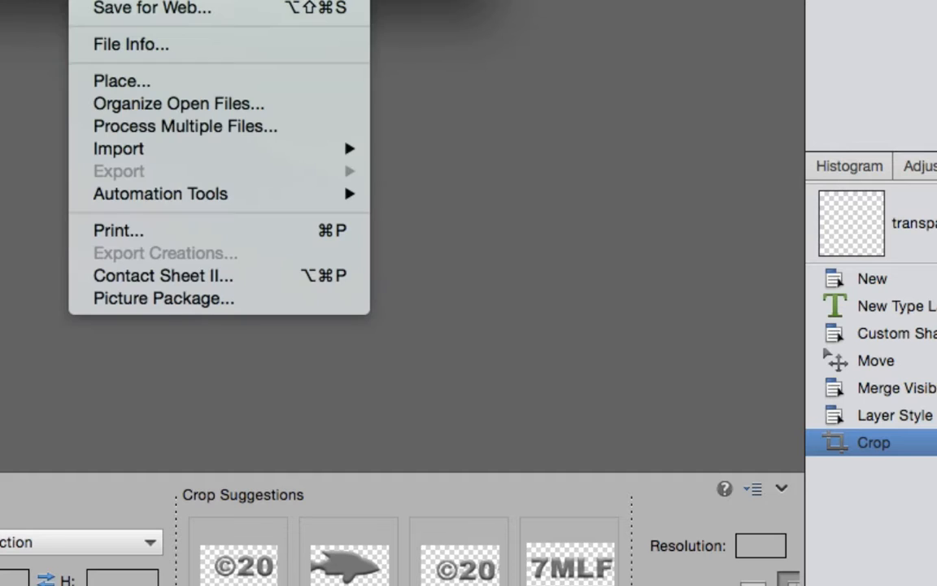
left_click(106, 0)
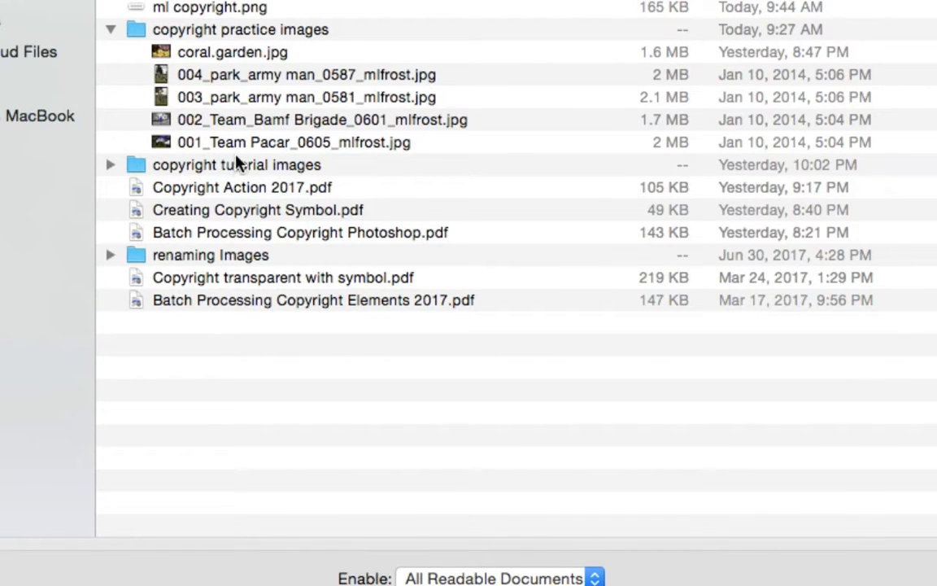
left_click(246, 54)
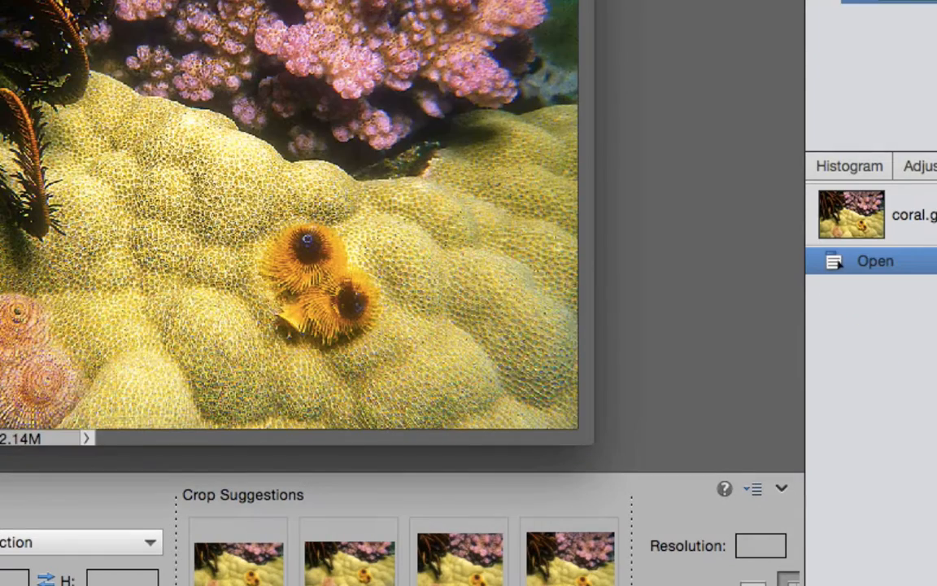
Move the coral photo's window right and down, and make the watermark document active again
left_click_drag(171, 0, 386, 2)
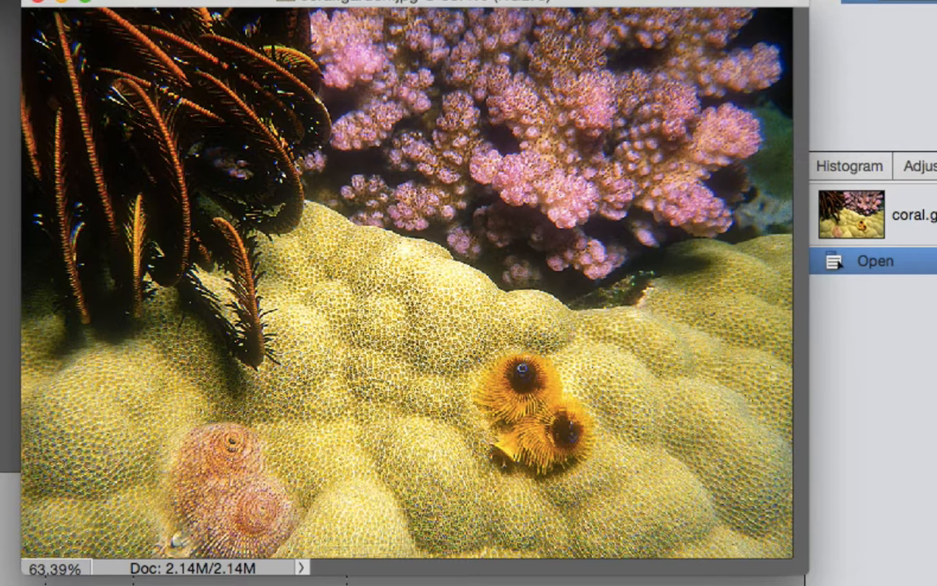
key("super+grave")
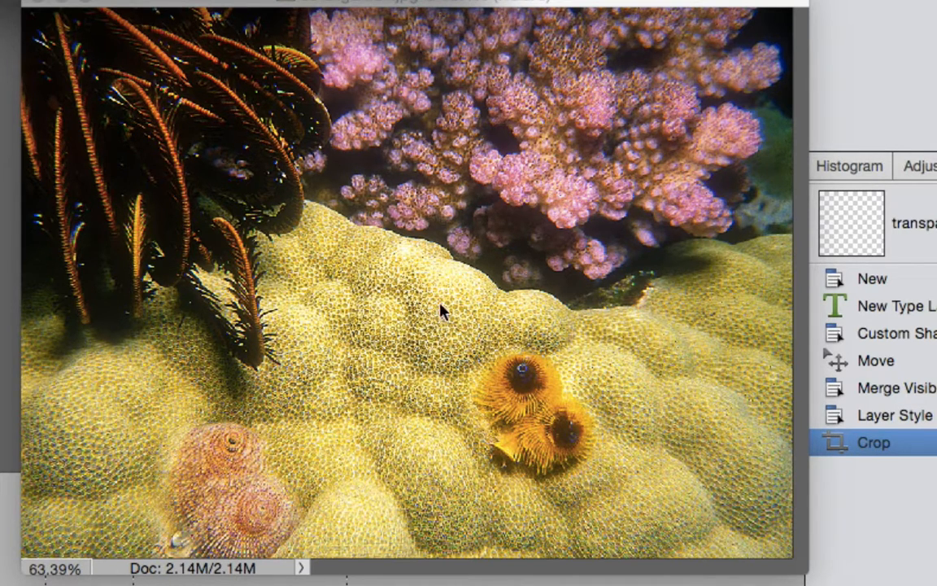
Copy the watermark onto the coral photo, place it near the photo's lower-right corner and set its blending mode to Overlay
left_click_drag(619, 482, 619, 477)
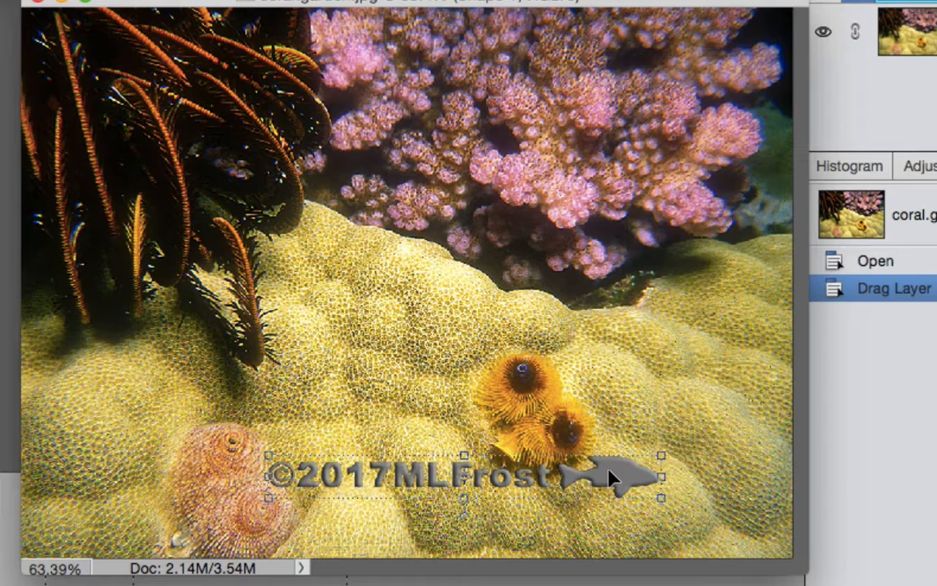
left_click_drag(612, 478, 698, 508)
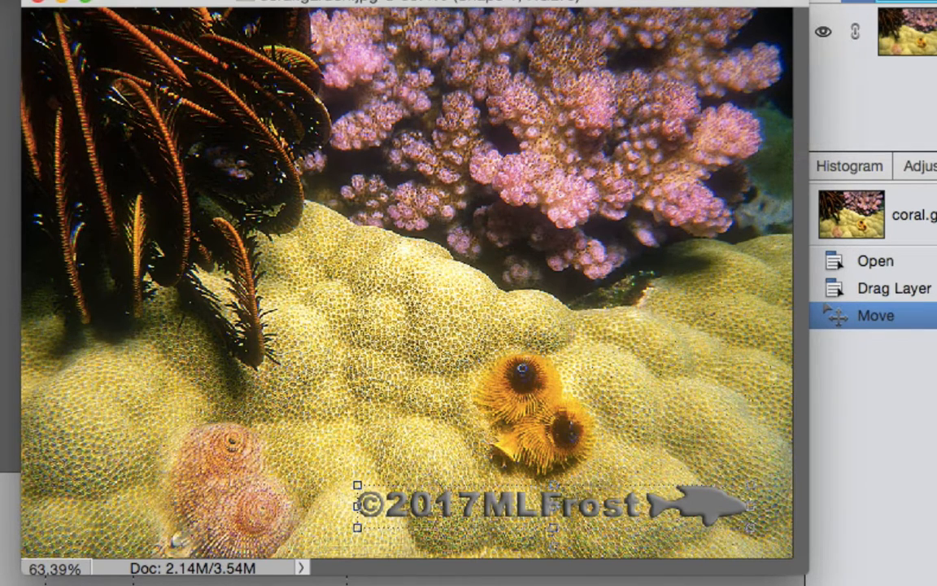
left_click(863, 1)
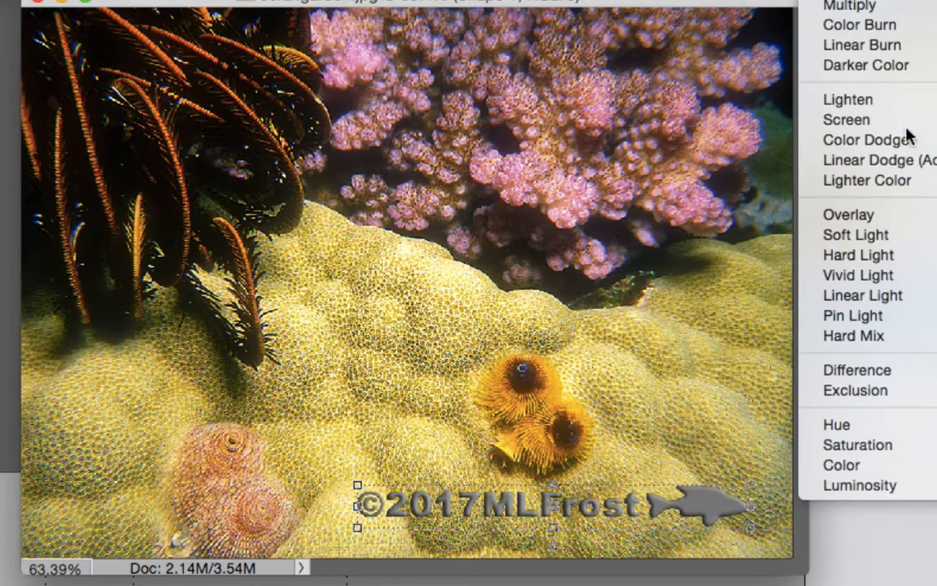
left_click(890, 216)
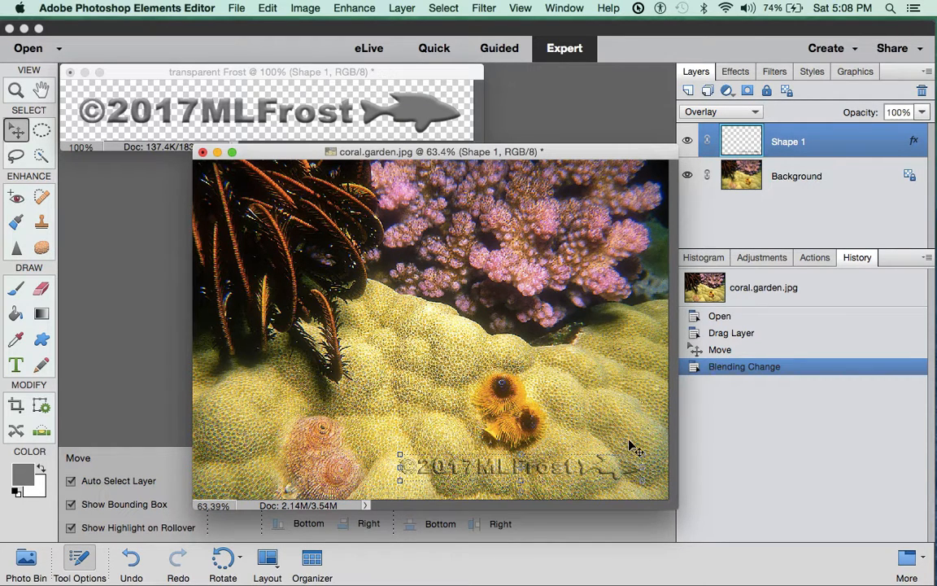
Try the watermark over the pink coral and the dark feathery arms, and return it to the coral photo's lower-right corner
left_click_drag(612, 464, 542, 210)
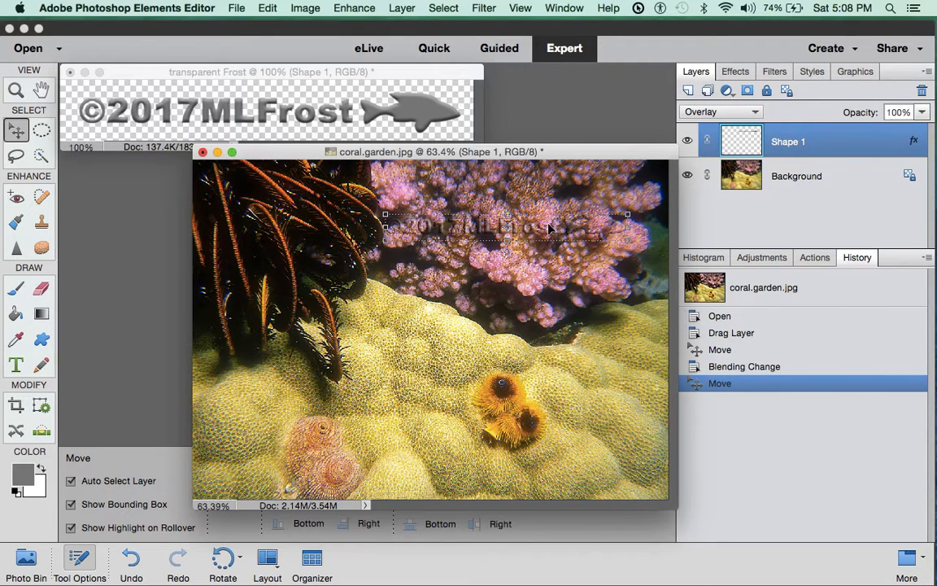
left_click_drag(550, 224, 511, 229)
left_click_drag(482, 218, 301, 262)
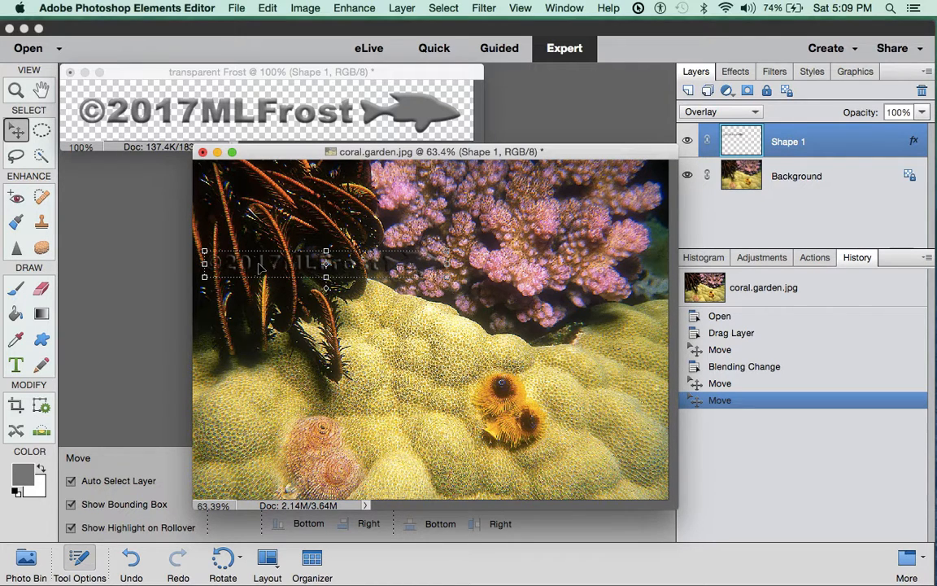
left_click_drag(262, 262, 469, 472)
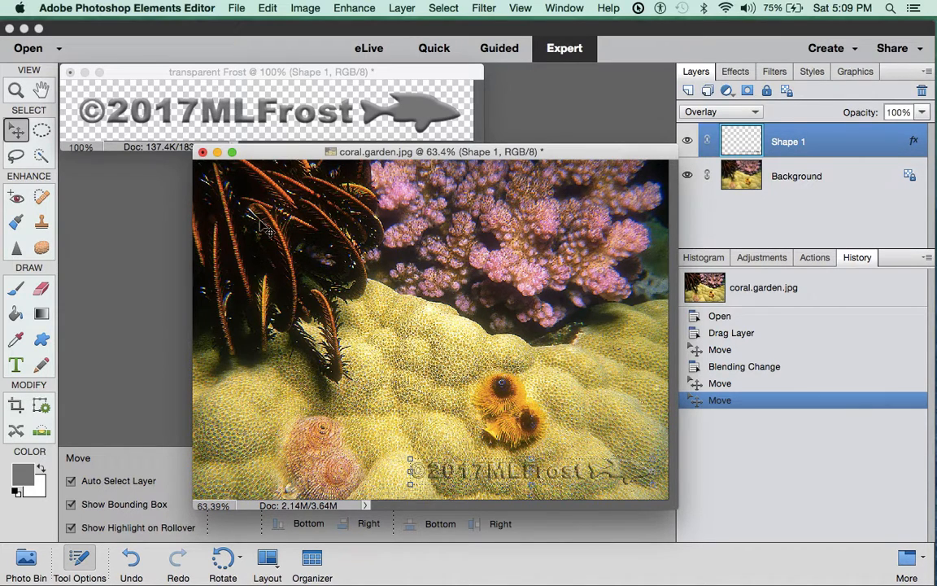
Open the 002_Team_Bamf Brigade_0601 photo from the copyright practice images folder and move its window clear of the watermark document
left_click(237, 8)
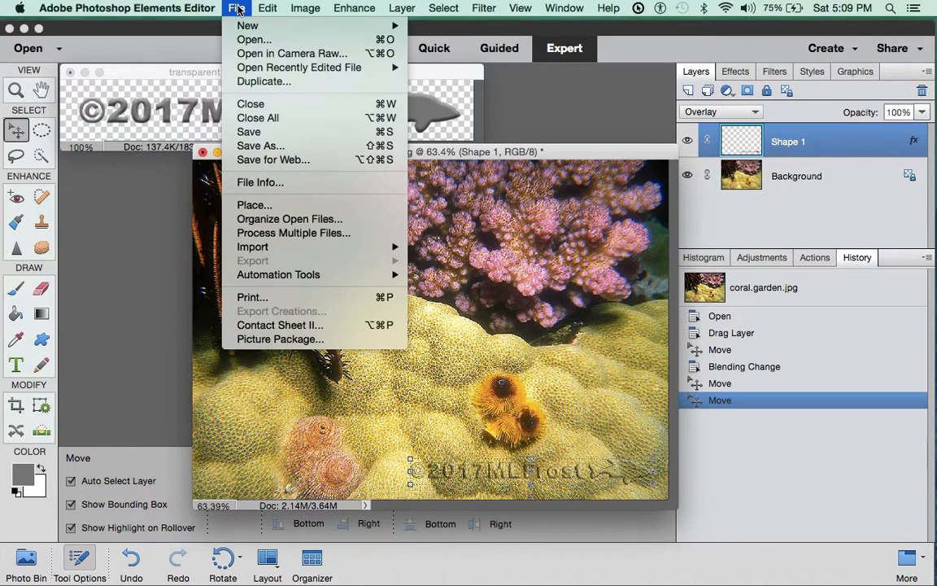
left_click(244, 39)
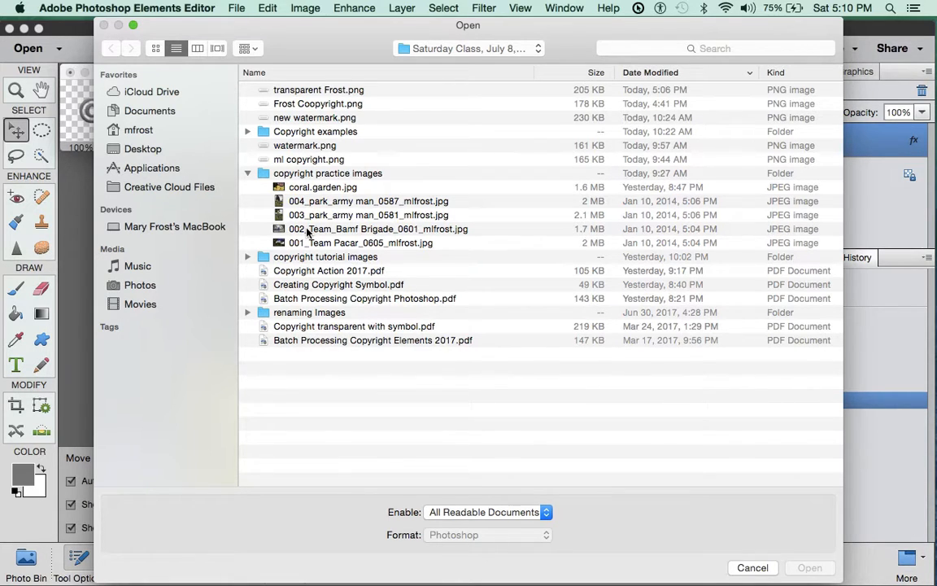
left_click(317, 231)
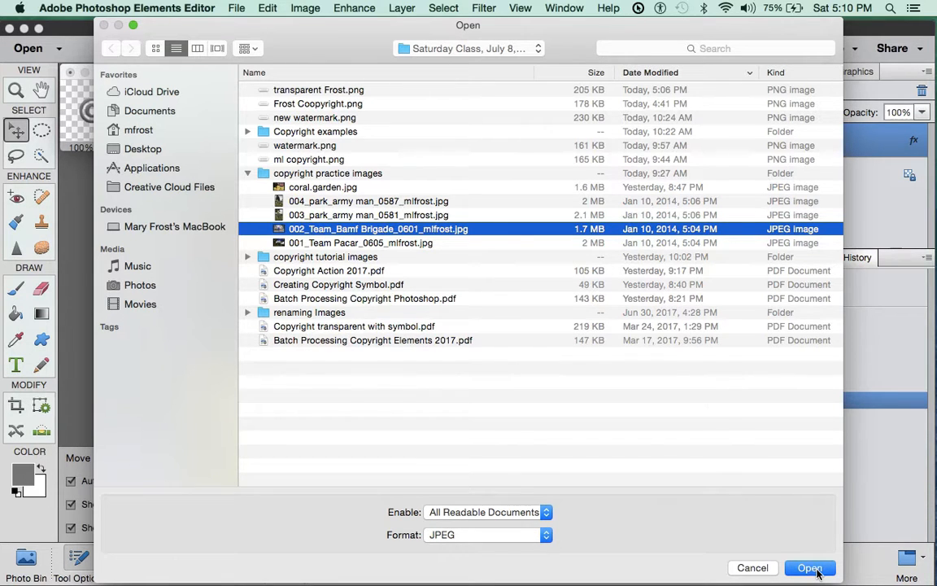
left_click(811, 568)
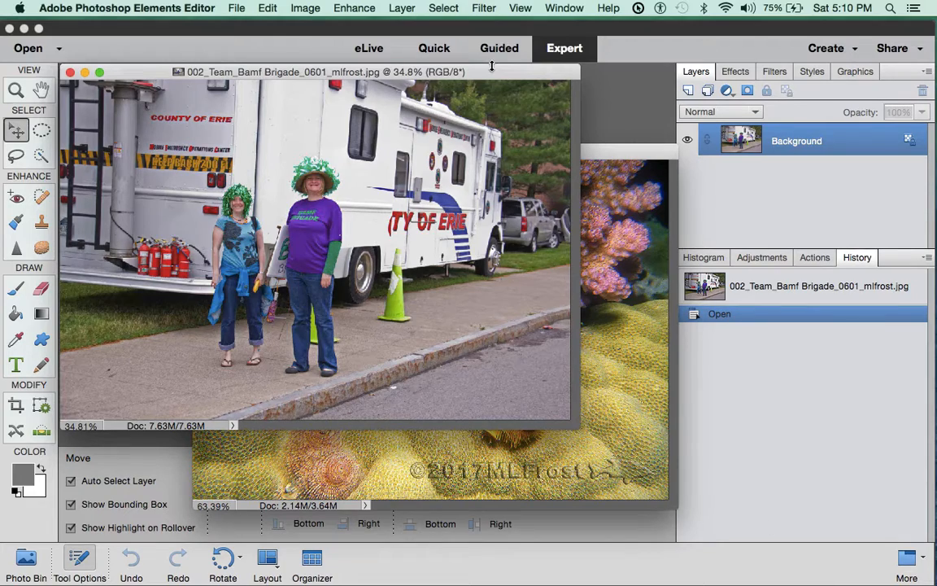
left_click_drag(490, 72, 709, 183)
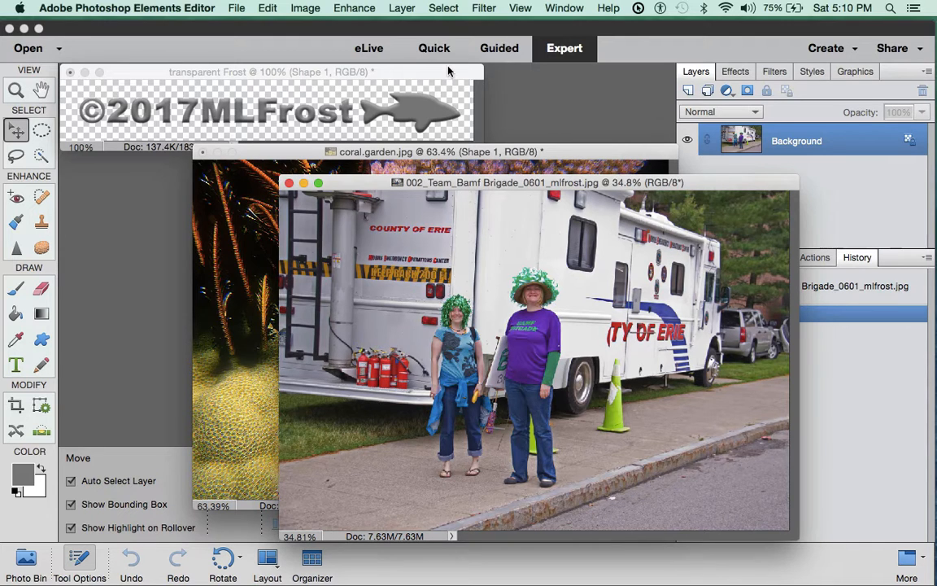
Copy the watermark layer from its transparent document onto the street near the lower-right corner of the truck photo
left_click(182, 73)
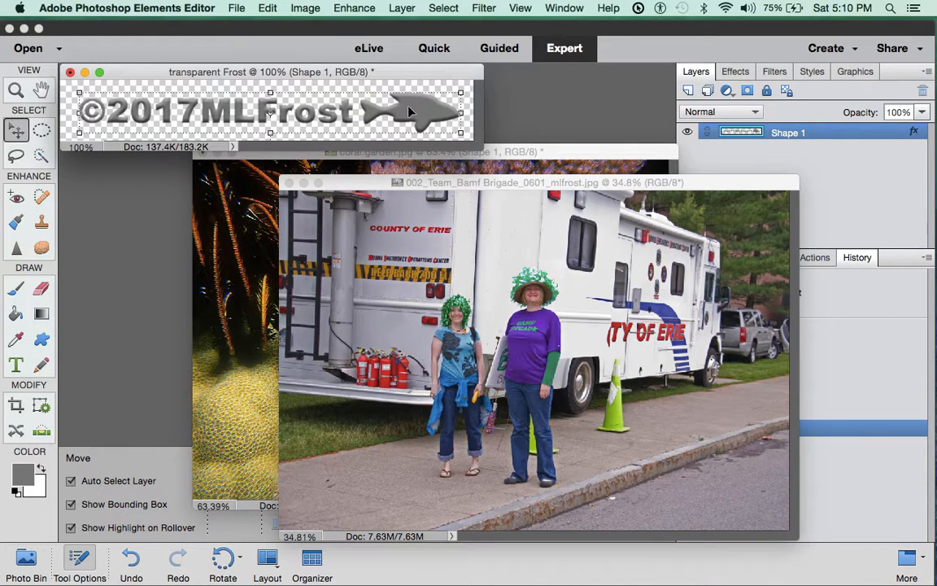
left_click_drag(411, 111, 392, 166)
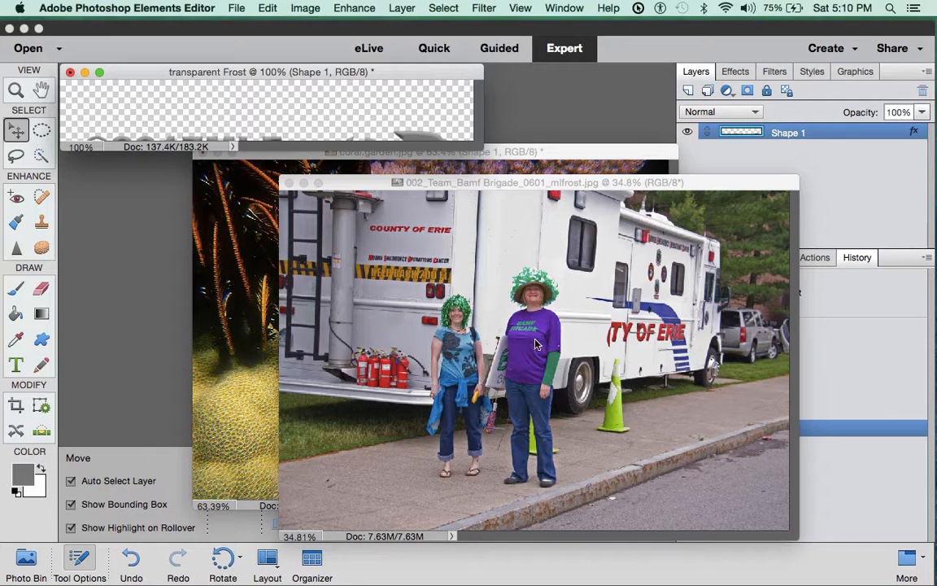
left_click_drag(711, 502, 715, 502)
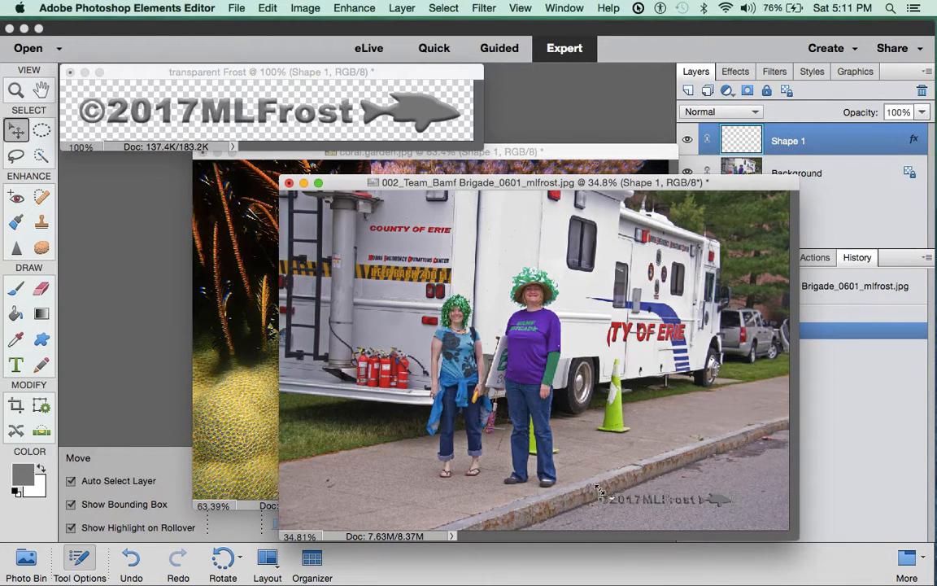
Enlarge the watermark near the truck photo's lower-right corner and set its blending mode to Overlay
left_click_drag(598, 490, 550, 475)
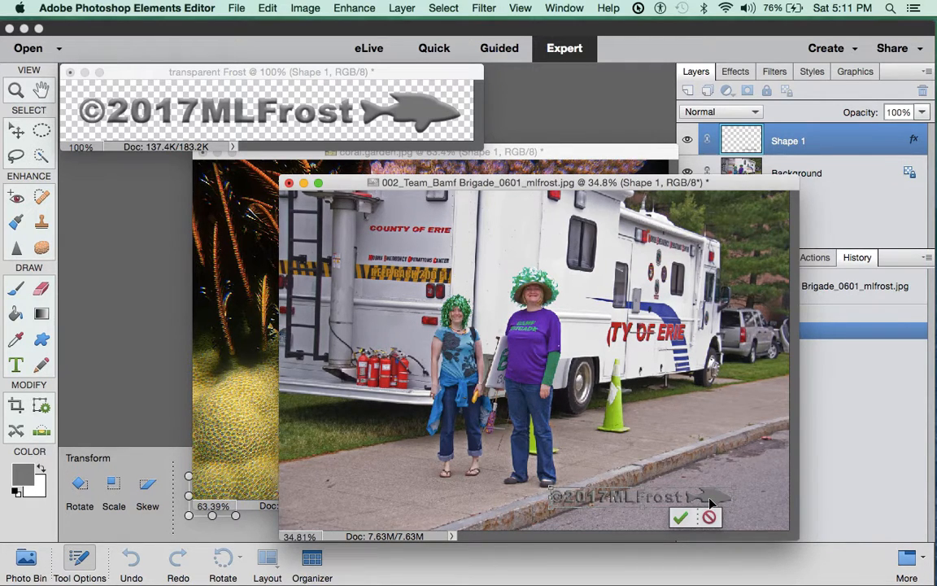
left_click_drag(709, 503, 749, 513)
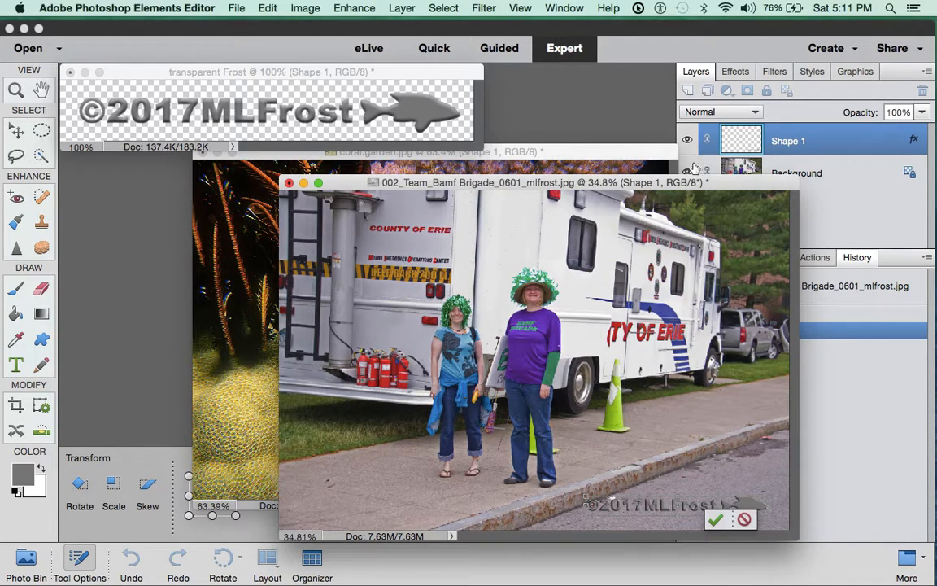
left_click(754, 113)
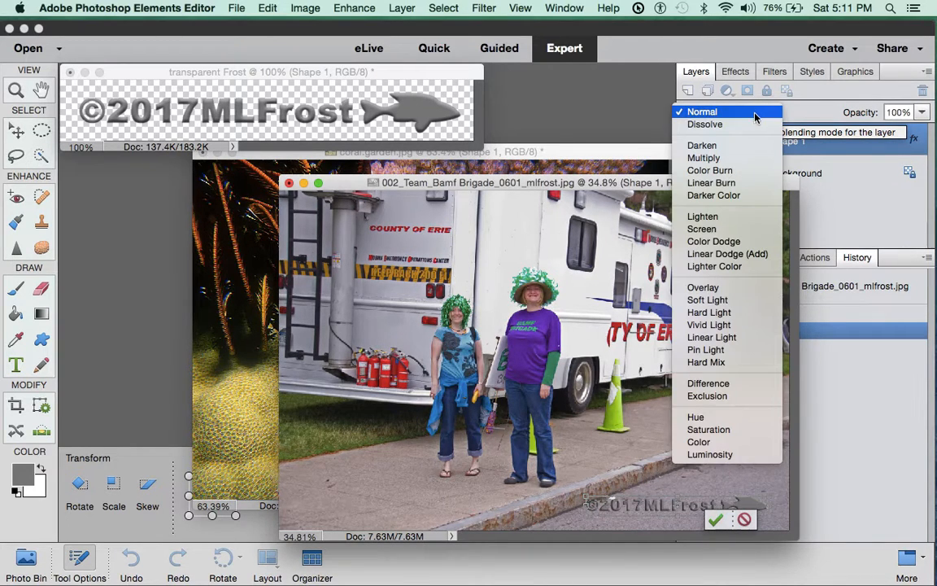
left_click(738, 290)
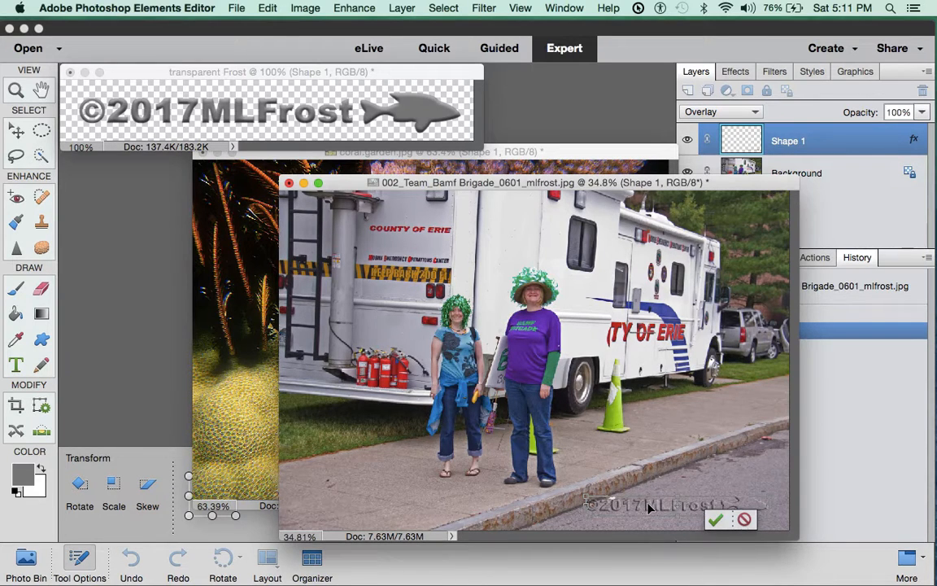
Try the watermark over the white truck, trees, sidewalk and purple shirt, and return it to the photo's lower-right corner
left_click_drag(647, 506, 449, 240)
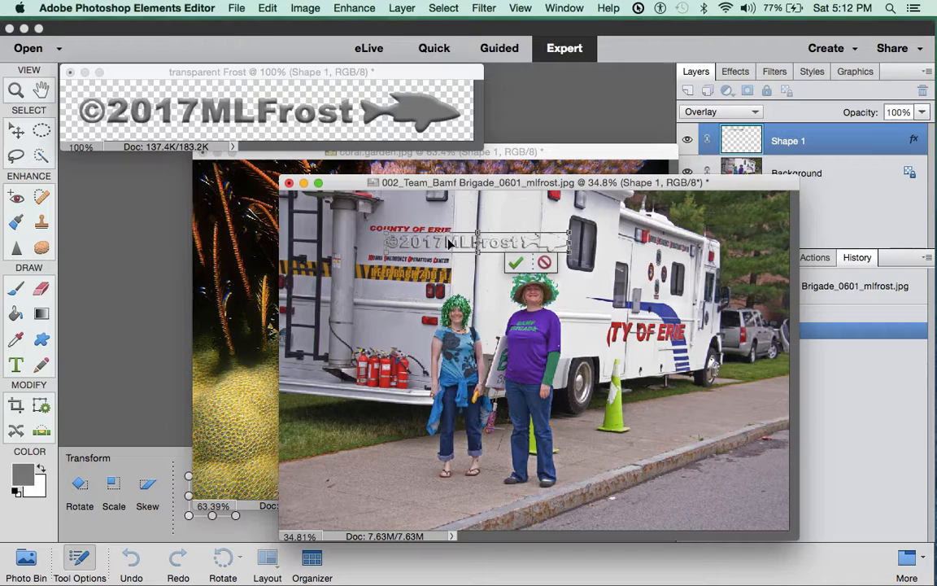
left_click_drag(452, 242, 726, 210)
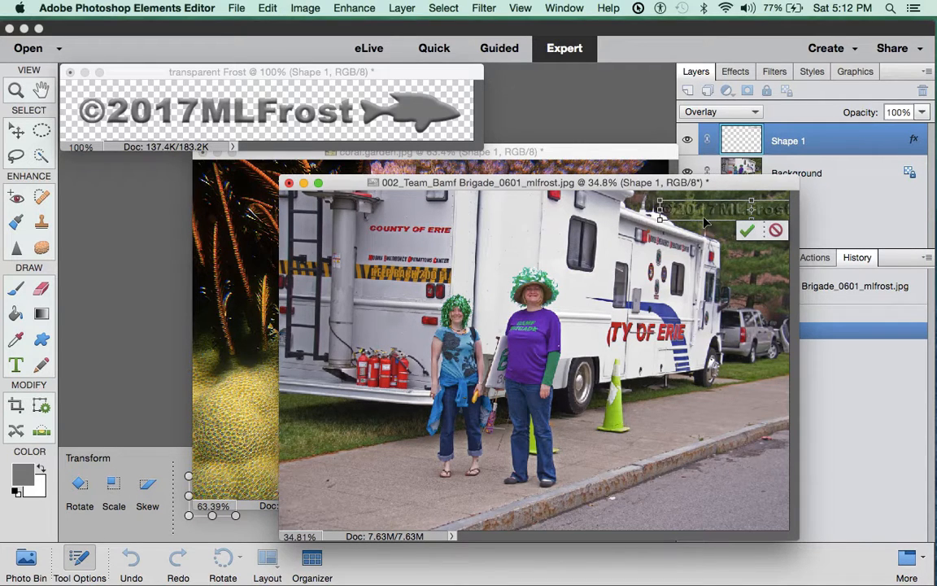
left_click_drag(706, 218, 348, 496)
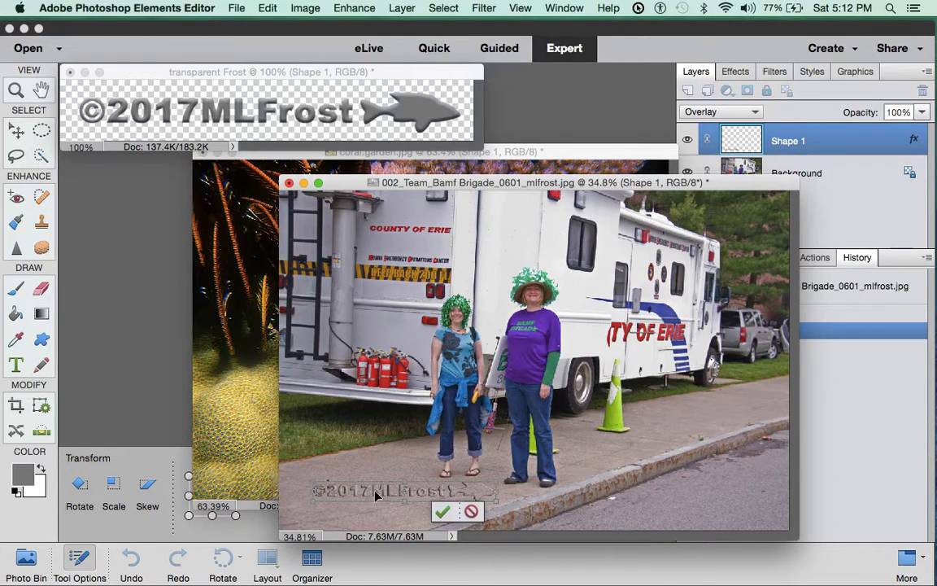
left_click_drag(375, 494, 535, 356)
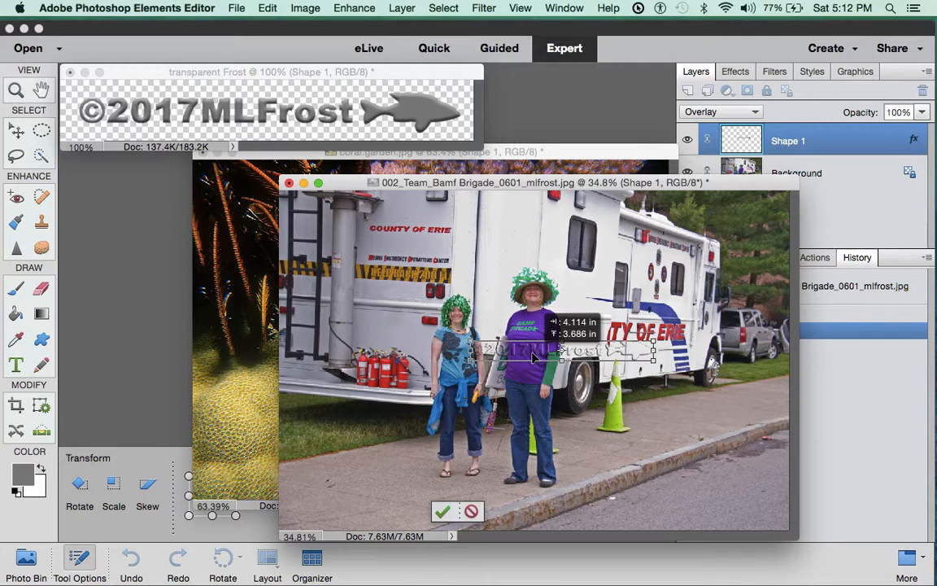
left_click_drag(535, 356, 661, 511)
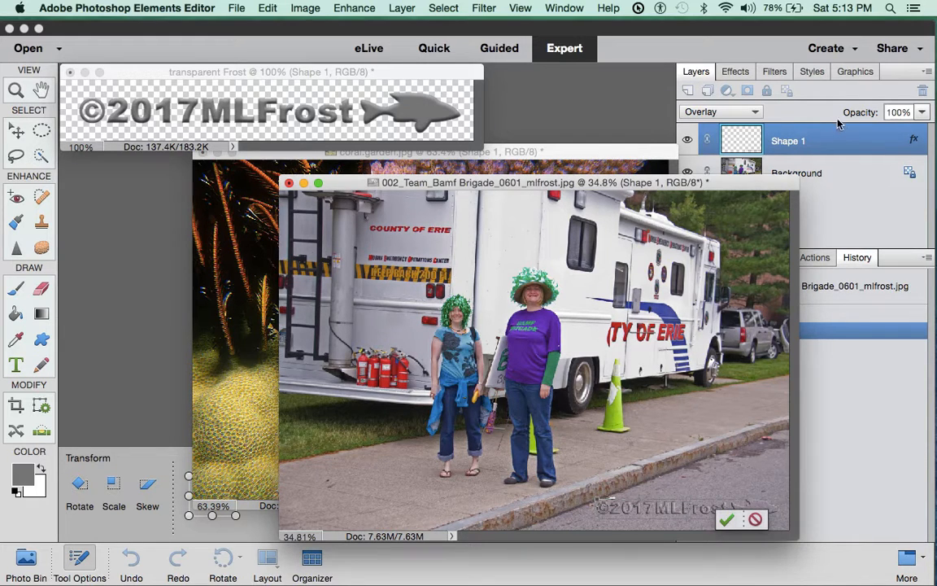
Try the watermark layer at lower opacities such as 42% and 91%, restore 100% opacity and commit the transform
left_click_drag(869, 114, 762, 108)
left_click_drag(842, 119, 824, 121)
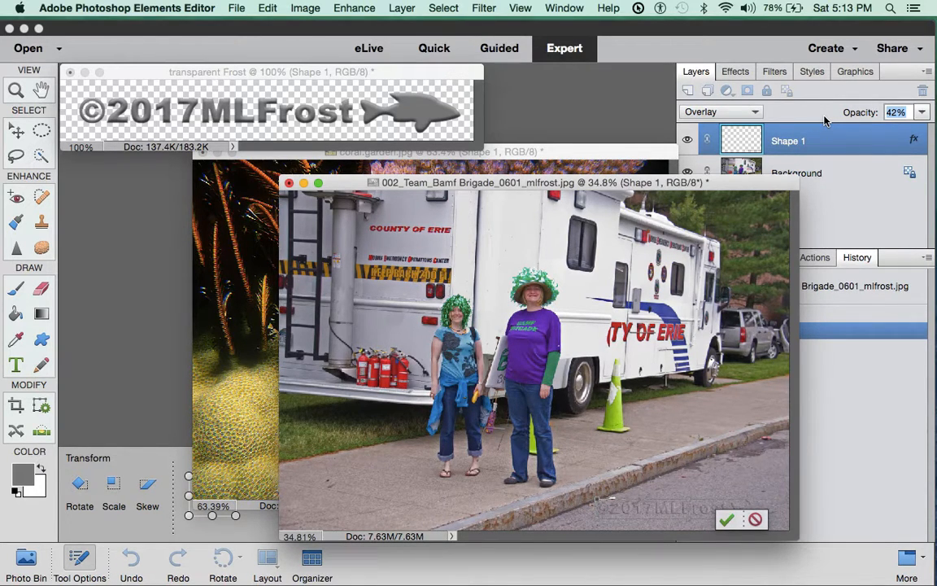
left_click_drag(824, 120, 857, 121)
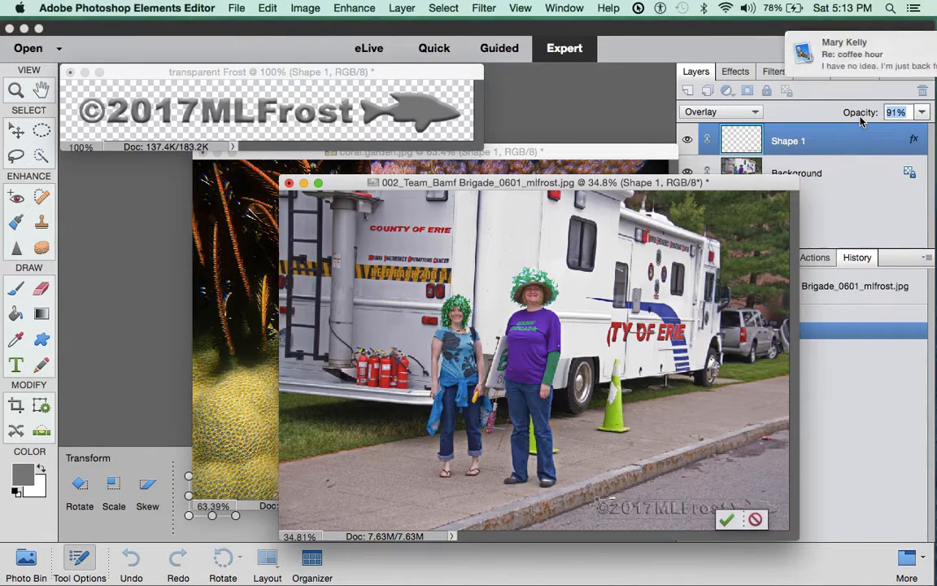
left_click_drag(861, 120, 899, 104)
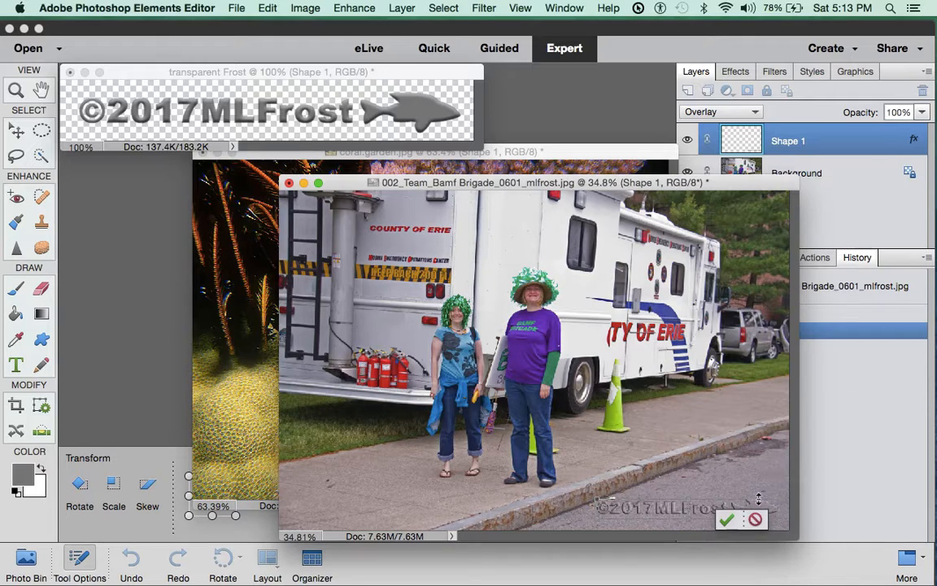
left_click(728, 523)
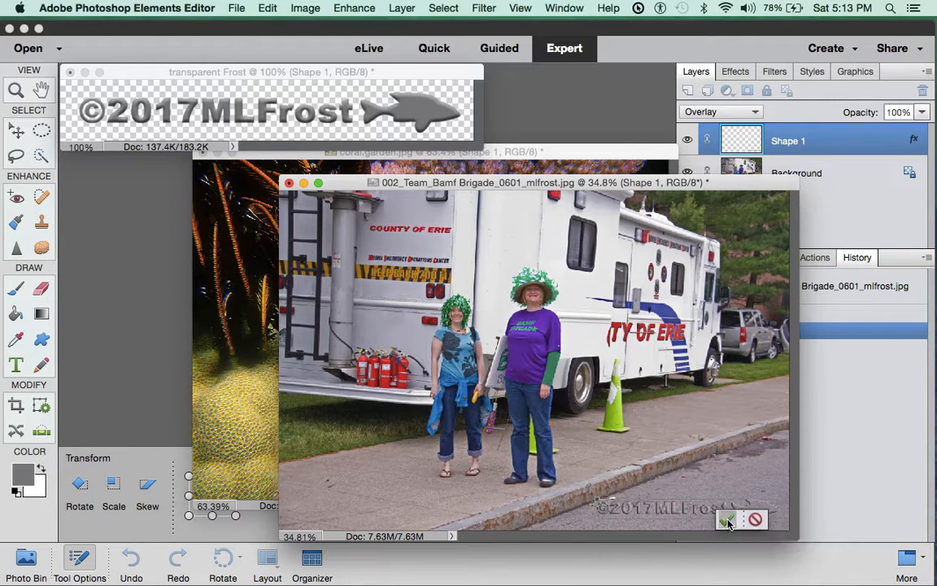